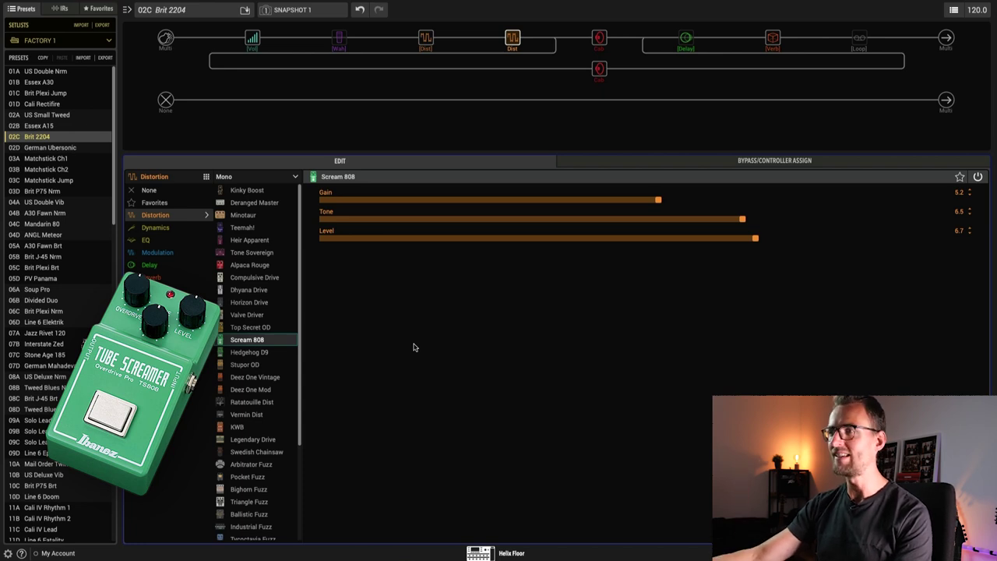
Swap the selected distortion block's model to Stupor OD and back to Scream 808.
{"action": "left_click", "coordinate": [253, 365]}
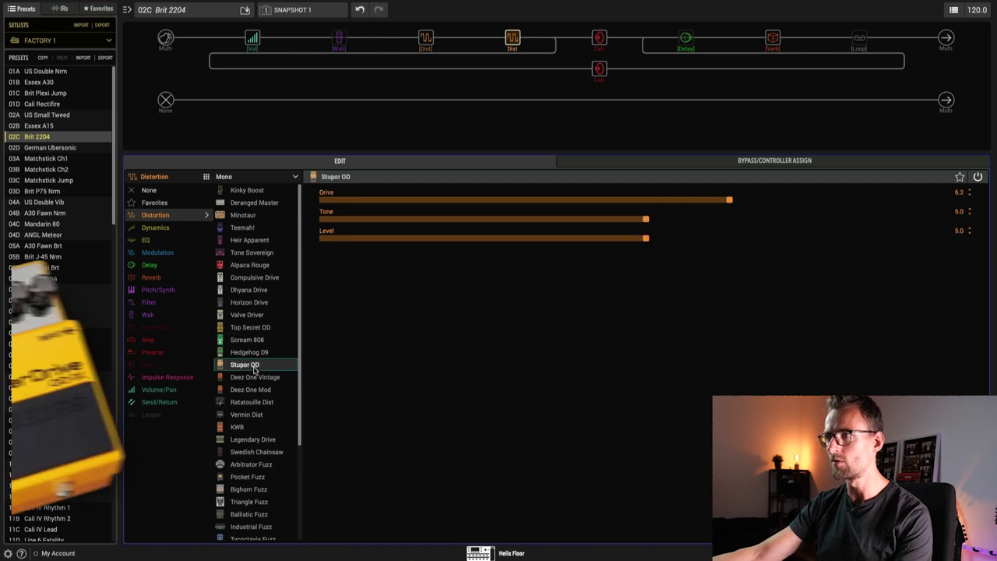
{"action": "left_click", "coordinate": [258, 341]}
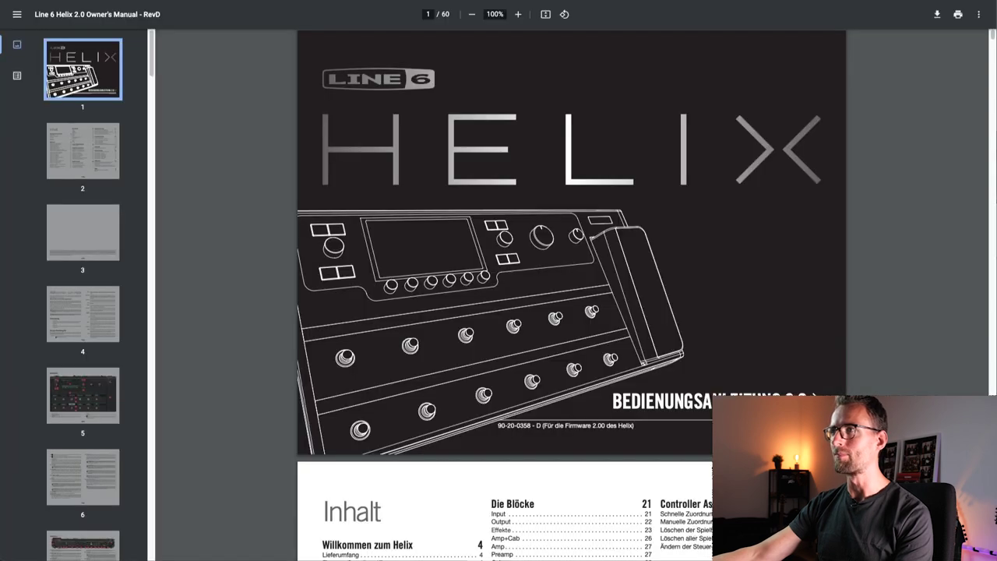
Switch to the Helix owner's manual PDF and find the Distortion-Modelle table in the Effekte section on page 23.
{"action": "scroll", "coordinate": [493, 220], "scroll_direction": "down", "scroll_amount": 7}
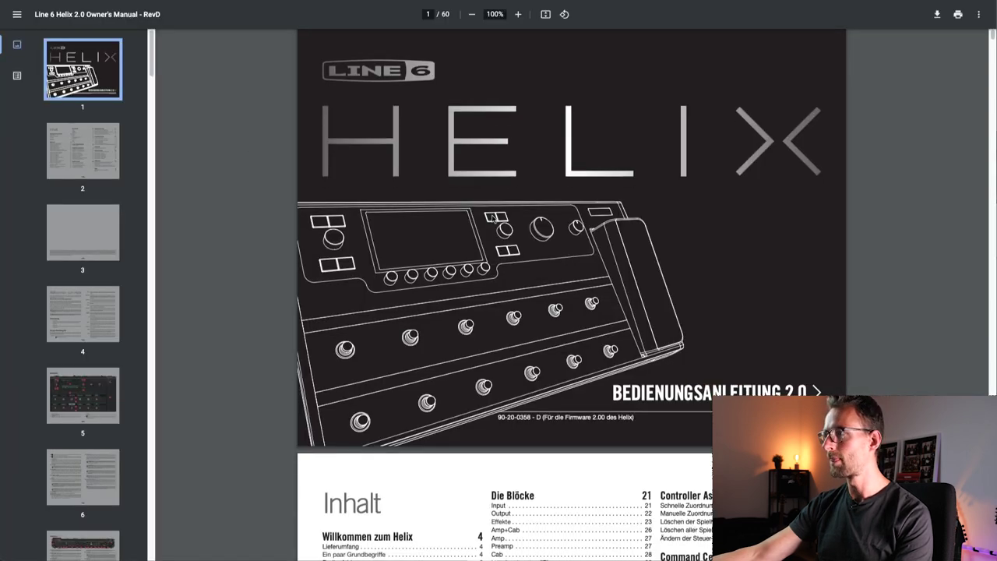
{"action": "scroll", "coordinate": [492, 219], "scroll_direction": "up", "scroll_amount": 3}
{"action": "scroll", "coordinate": [492, 219], "scroll_direction": "up", "scroll_amount": 4}
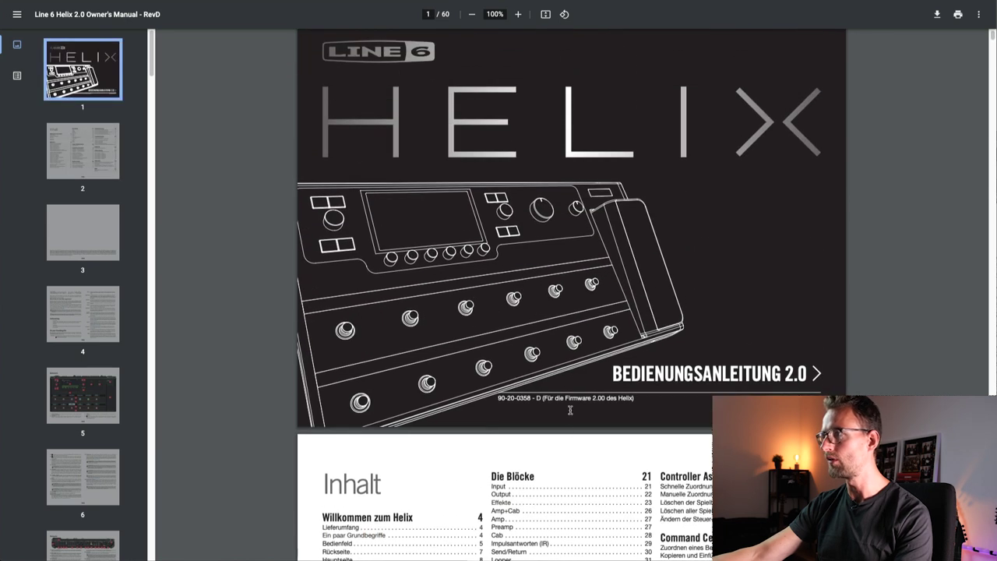
{"action": "scroll", "coordinate": [474, 310], "scroll_direction": "down", "scroll_amount": 6}
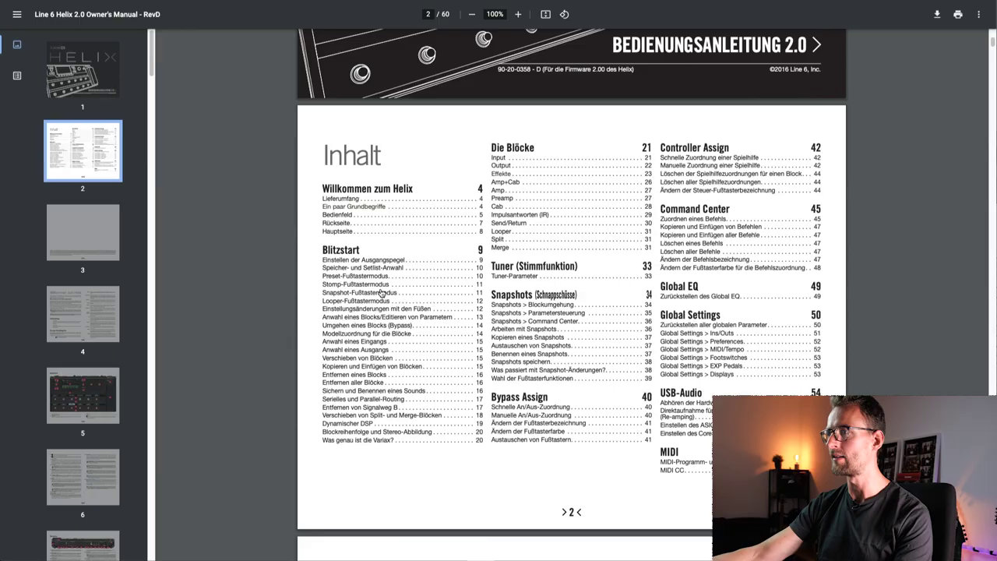
{"action": "scroll", "coordinate": [265, 269], "scroll_direction": "down", "scroll_amount": 4}
{"action": "scroll", "coordinate": [270, 267], "scroll_direction": "down", "scroll_amount": 20}
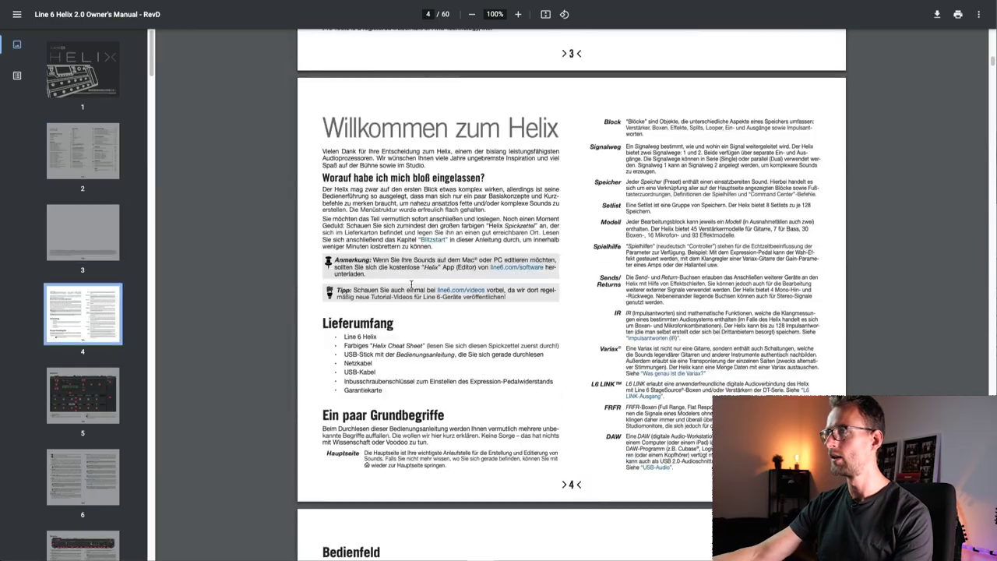
{"action": "scroll", "coordinate": [411, 284], "scroll_direction": "down", "scroll_amount": 20}
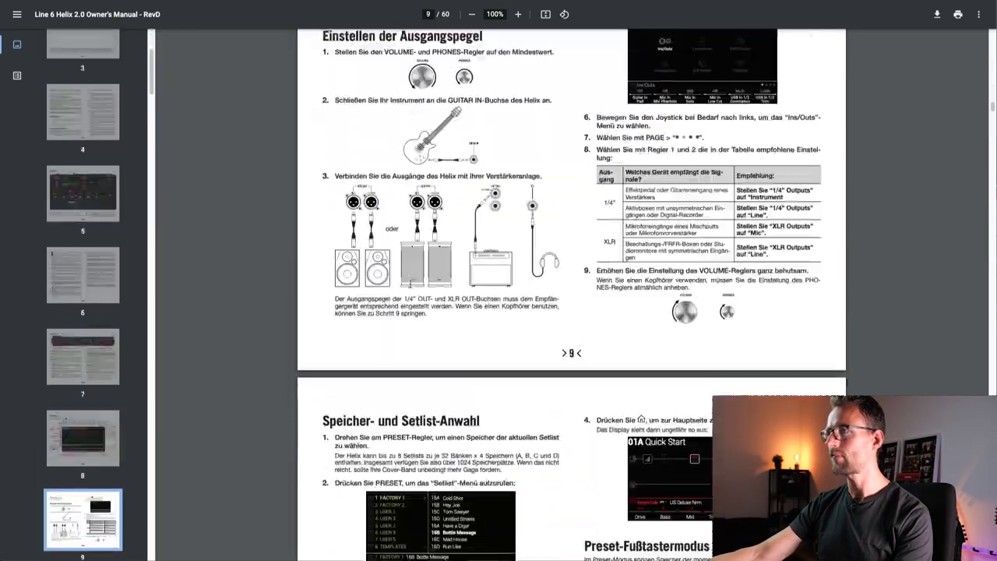
{"action": "scroll", "coordinate": [410, 284], "scroll_direction": "down", "scroll_amount": 20}
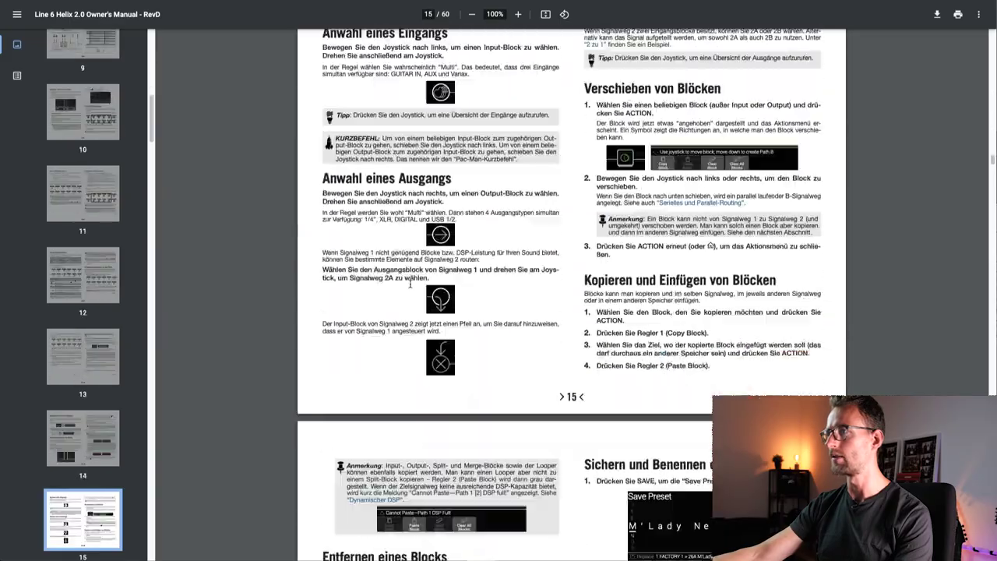
{"action": "scroll", "coordinate": [410, 284], "scroll_direction": "down", "scroll_amount": 12}
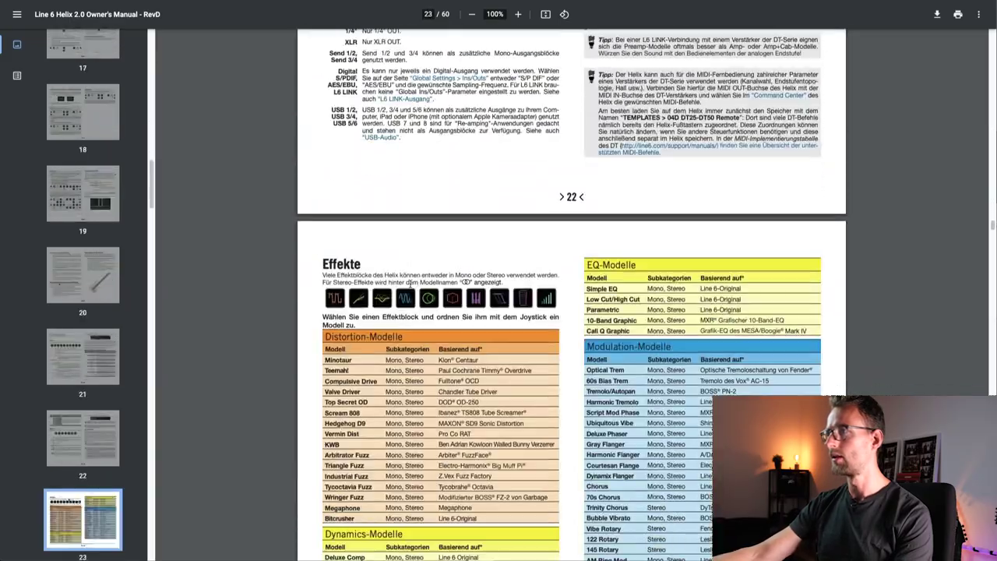
{"action": "scroll", "coordinate": [411, 284], "scroll_direction": "up", "scroll_amount": 4}
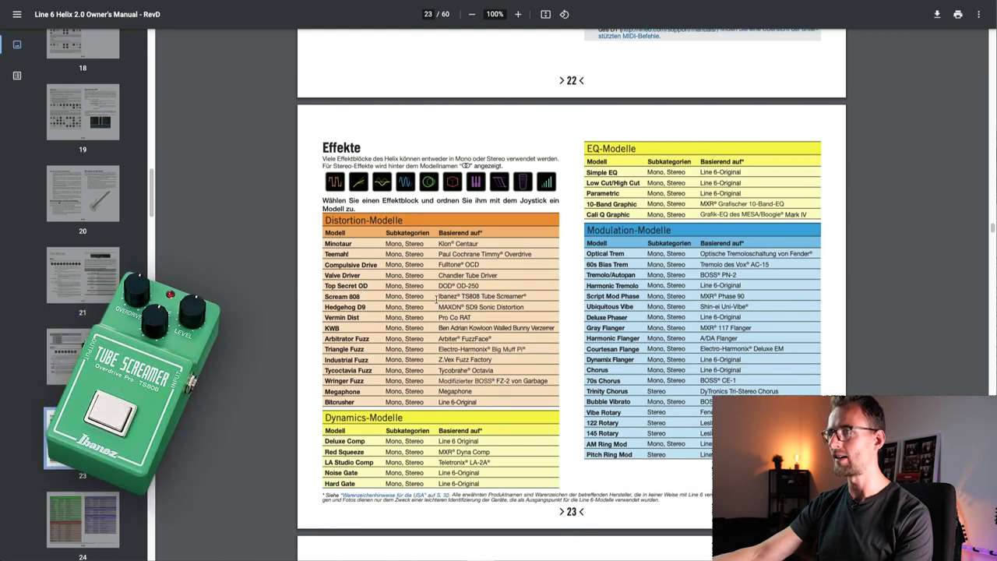
Highlight the real pedals that Scream 808 and Vermin Dist are based on in the manual's Distortion-Modelle table.
{"action": "left_click_drag", "start_coordinate": [448, 297], "coordinate": [553, 302]}
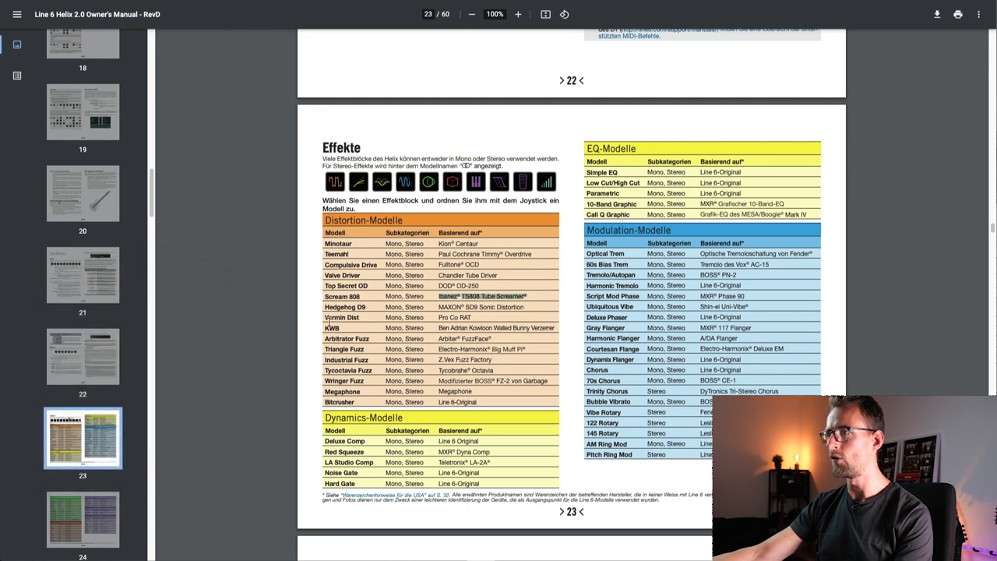
{"action": "left_click_drag", "start_coordinate": [437, 317], "coordinate": [474, 317]}
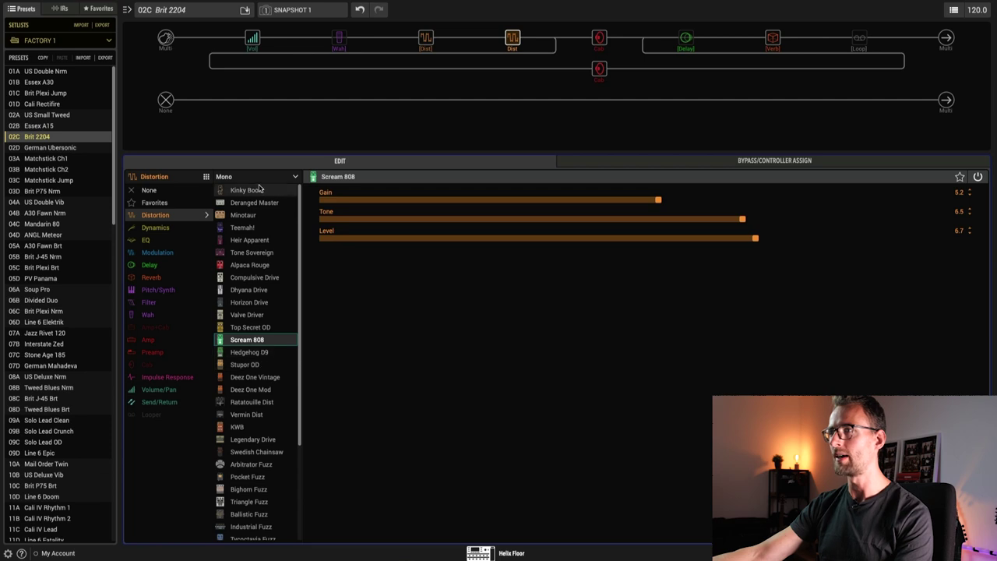
Return to the Helix editor and audition distortion models in the selected block, including Dhyana Drive and Hedgehog D9, ending on Bighorn Fuzz.
{"action": "left_click", "coordinate": [257, 239]}
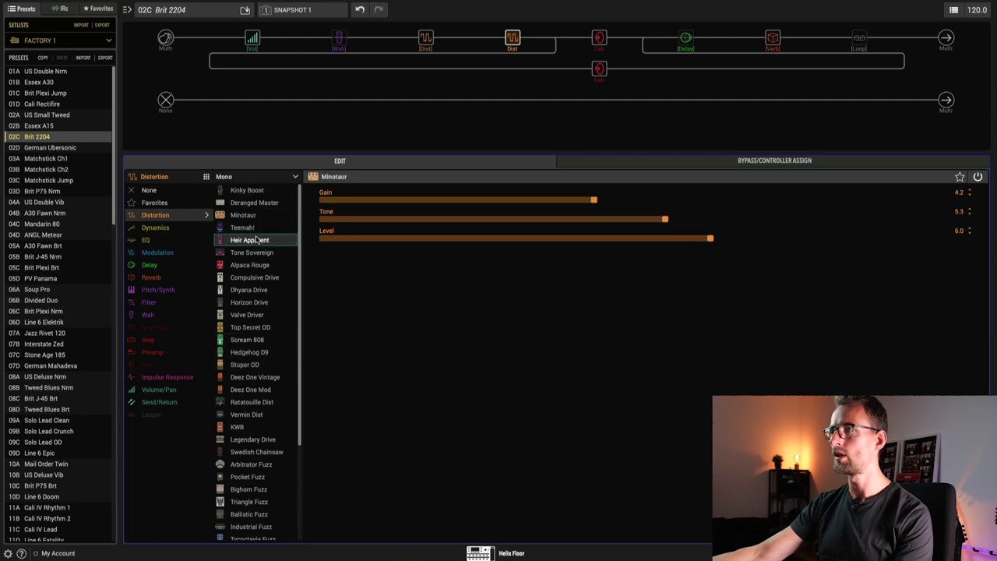
{"action": "left_click", "coordinate": [250, 289]}
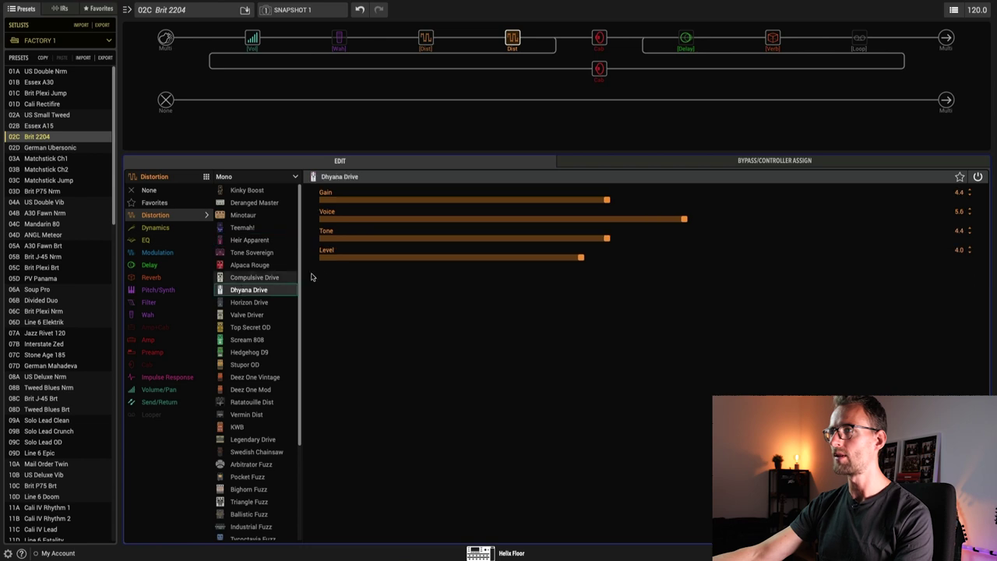
{"action": "left_click", "coordinate": [256, 352]}
{"action": "scroll", "coordinate": [258, 348], "scroll_direction": "down", "scroll_amount": 2}
{"action": "scroll", "coordinate": [258, 348], "scroll_direction": "down", "scroll_amount": 3}
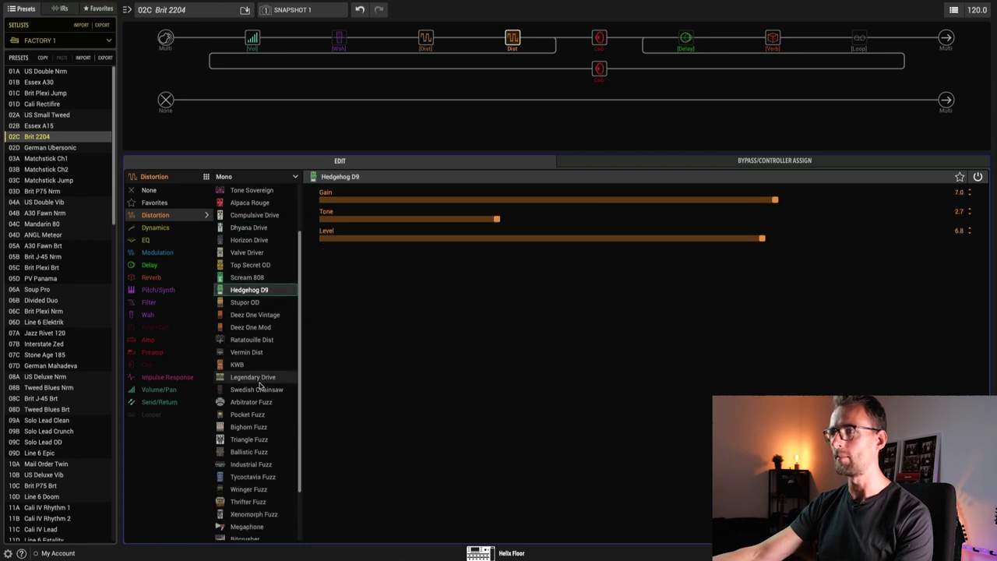
{"action": "left_click", "coordinate": [249, 426]}
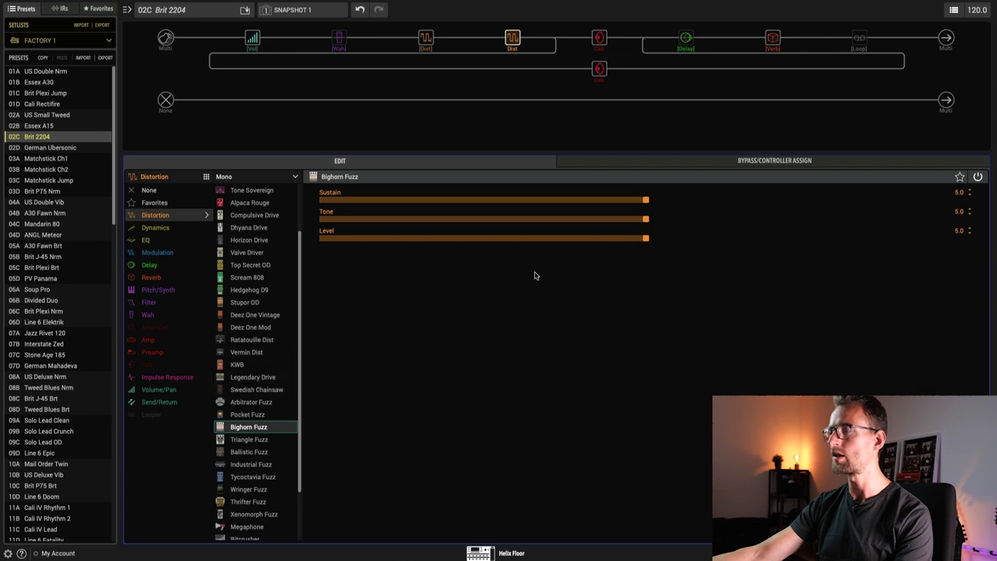
Raise the Bighorn Fuzz's Sustain well above 7 and bring it back down to 5.1.
{"action": "left_click_drag", "start_coordinate": [649, 202], "coordinate": [768, 200]}
{"action": "left_click", "coordinate": [970, 190]}
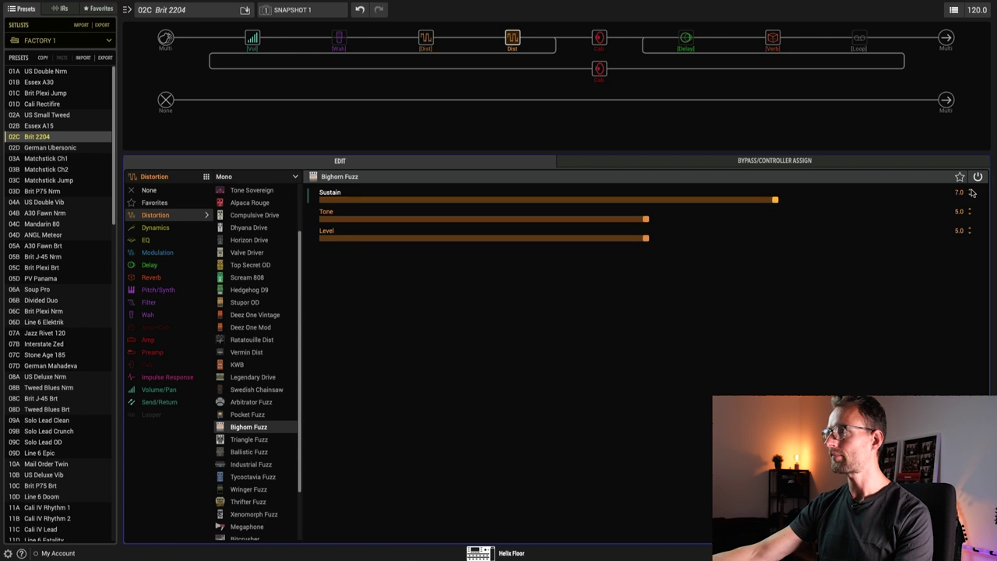
{"action": "scroll", "coordinate": [849, 200], "scroll_direction": "up", "scroll_amount": 3}
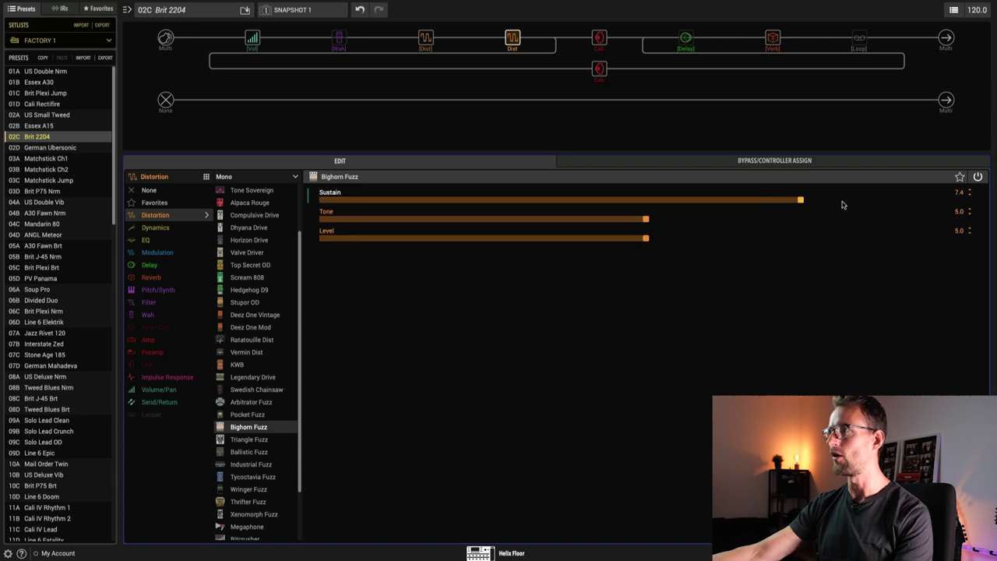
{"action": "scroll", "coordinate": [806, 204], "scroll_direction": "up", "scroll_amount": 10}
{"action": "left_click_drag", "start_coordinate": [863, 203], "coordinate": [648, 201]}
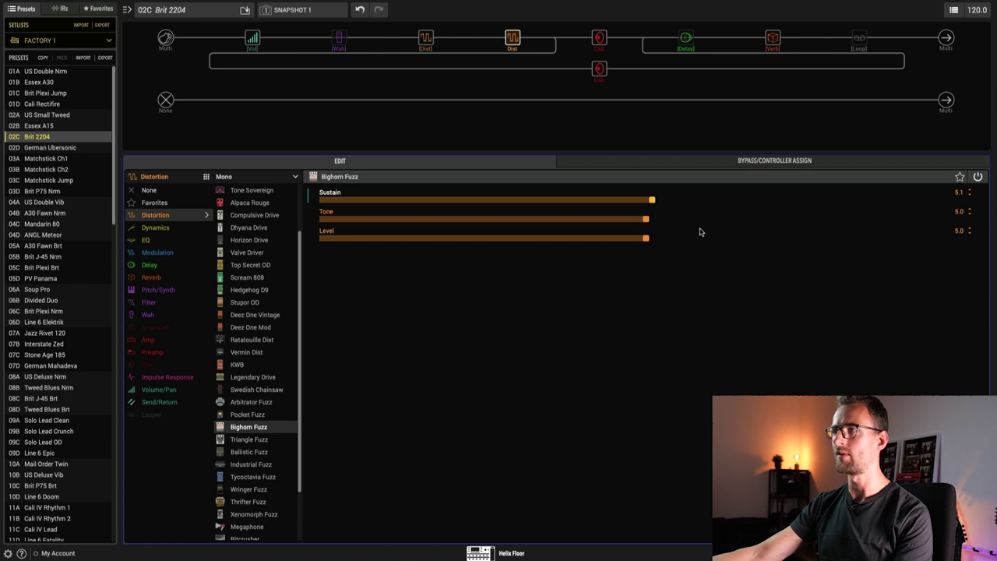
Audition the Dynamics models Deluxe Comp, Noise Gate, Autoswell and Red Squeeze in the selected block.
{"action": "left_click", "coordinate": [173, 228]}
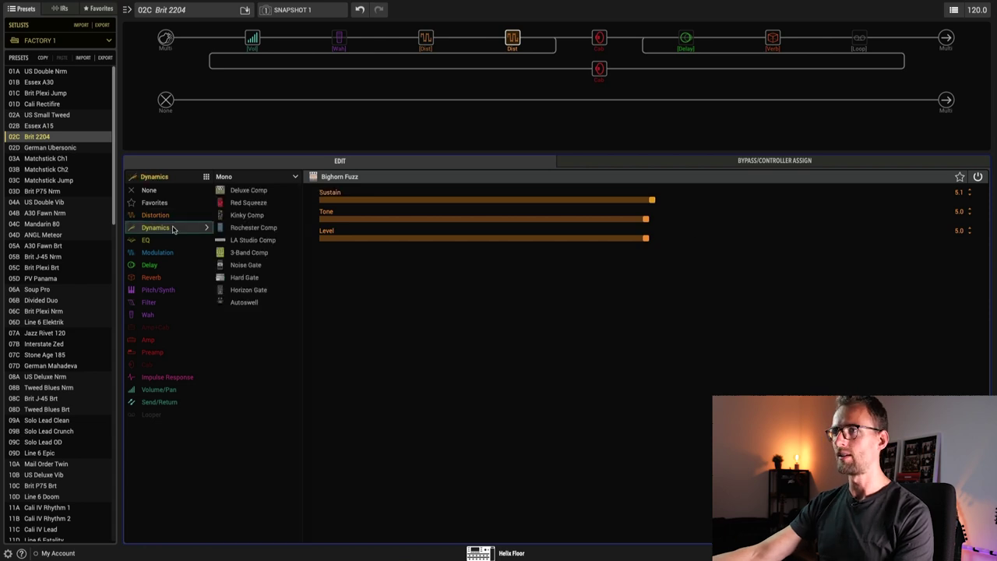
{"action": "left_click", "coordinate": [261, 191]}
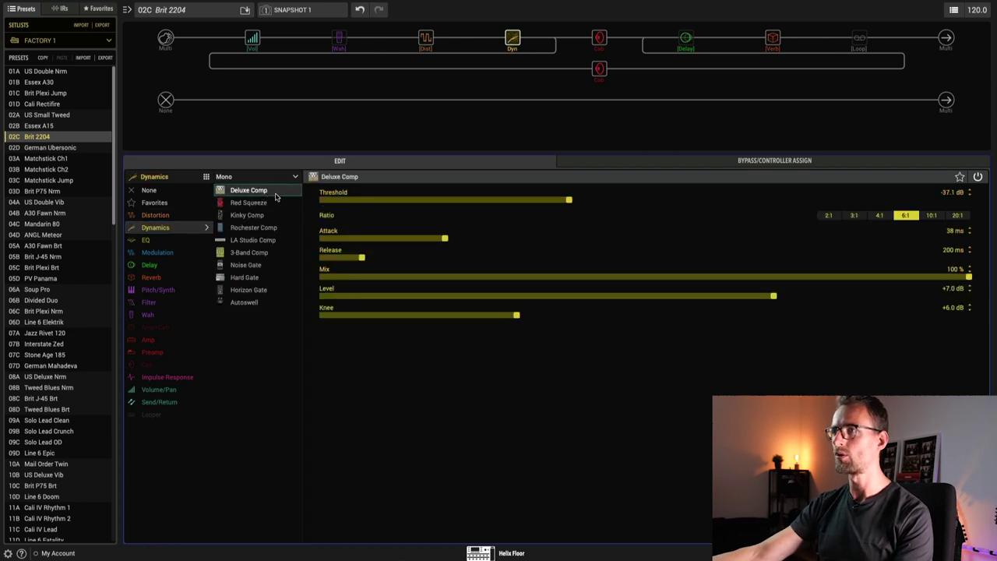
{"action": "left_click", "coordinate": [249, 266]}
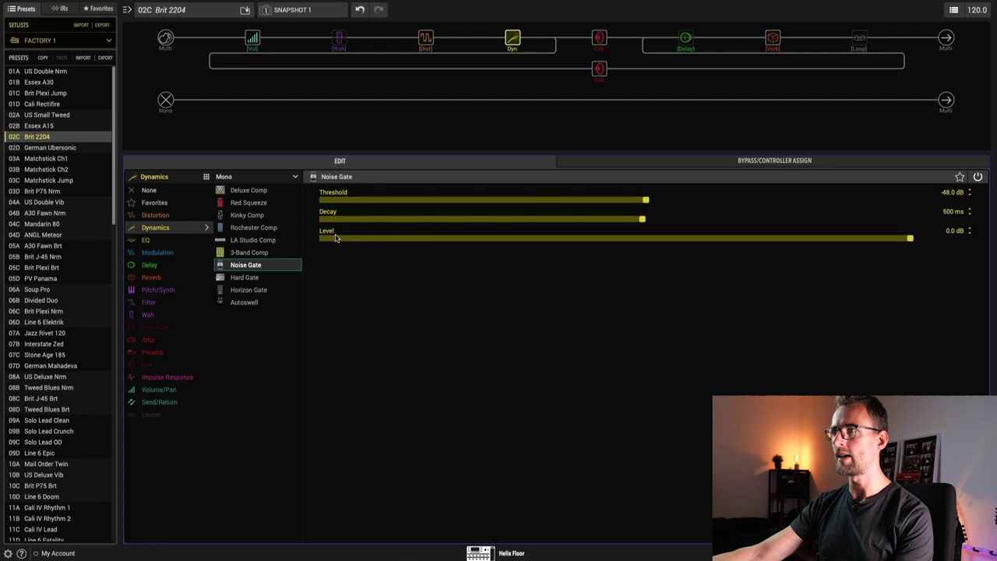
{"action": "left_click", "coordinate": [249, 302]}
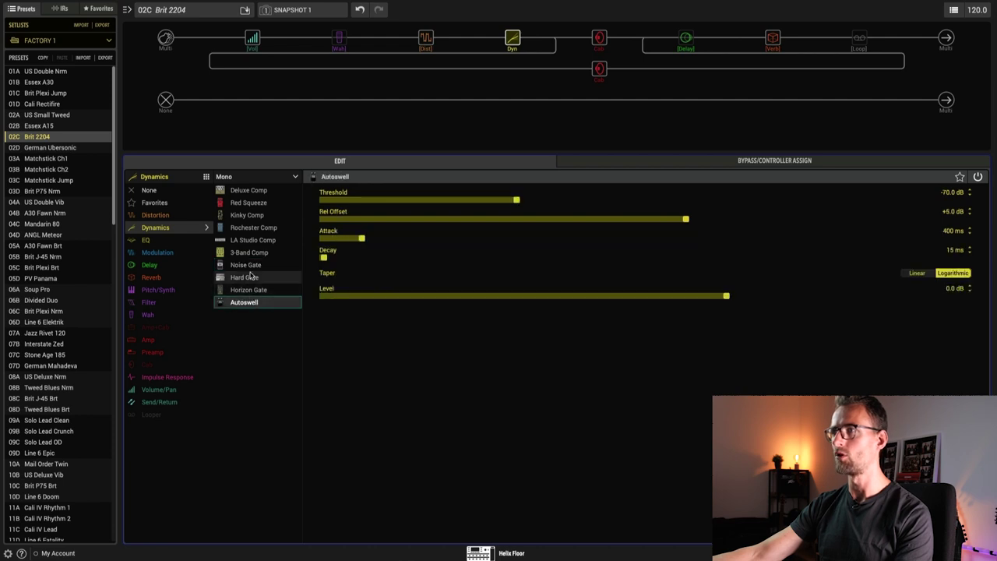
{"action": "left_click", "coordinate": [255, 204]}
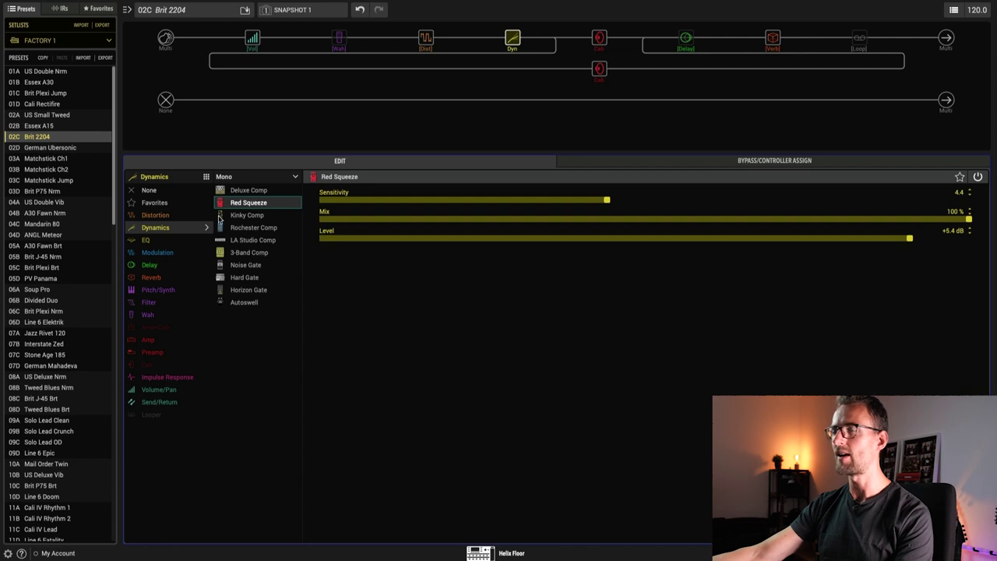
Audition EQ models in the selected block, including Parametric, 10 Band Graphic and Acoustic Sim, ending on Low and High Cut.
{"action": "left_click", "coordinate": [152, 240]}
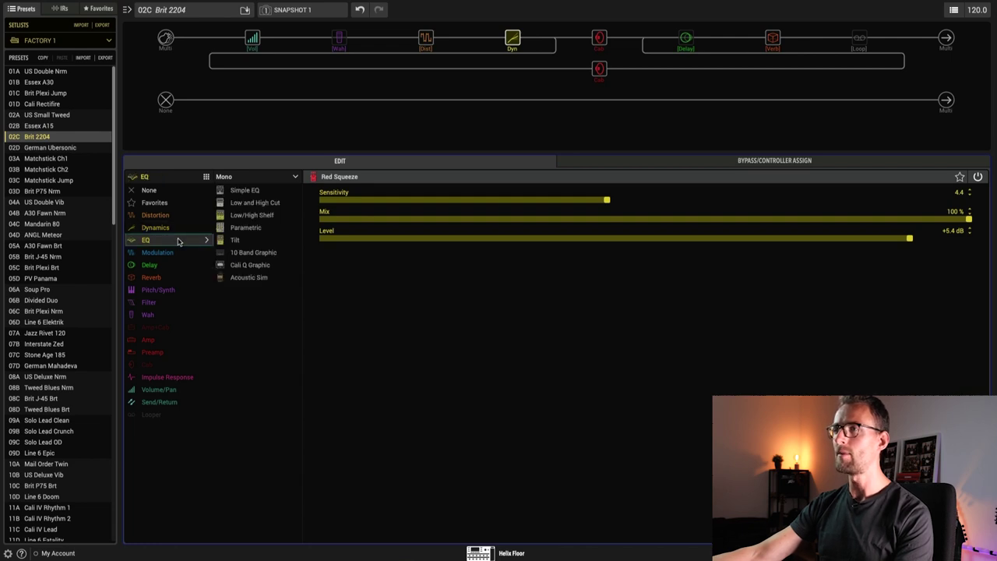
{"action": "left_click", "coordinate": [262, 192]}
{"action": "left_click", "coordinate": [261, 205]}
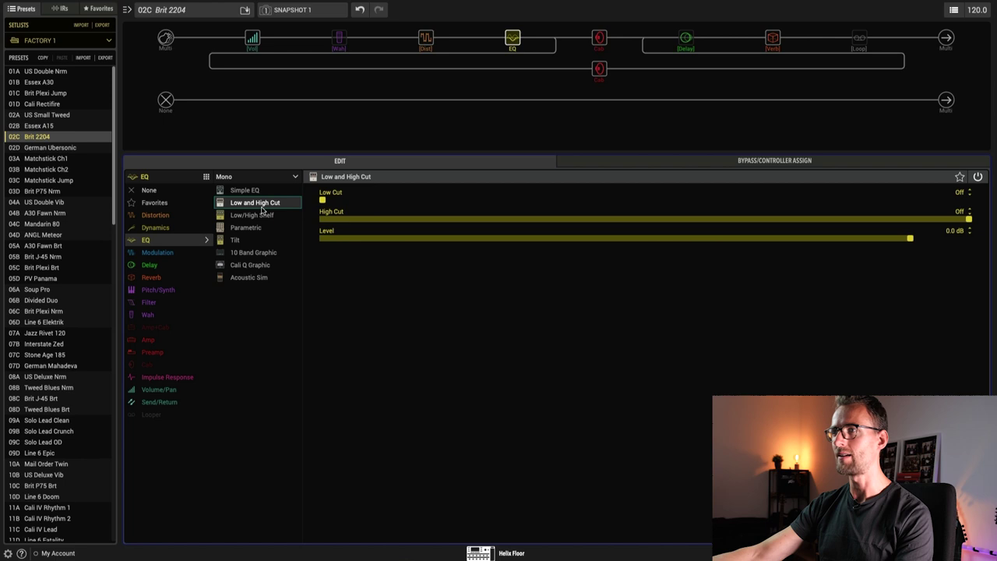
{"action": "left_click", "coordinate": [254, 216]}
{"action": "left_click", "coordinate": [246, 227]}
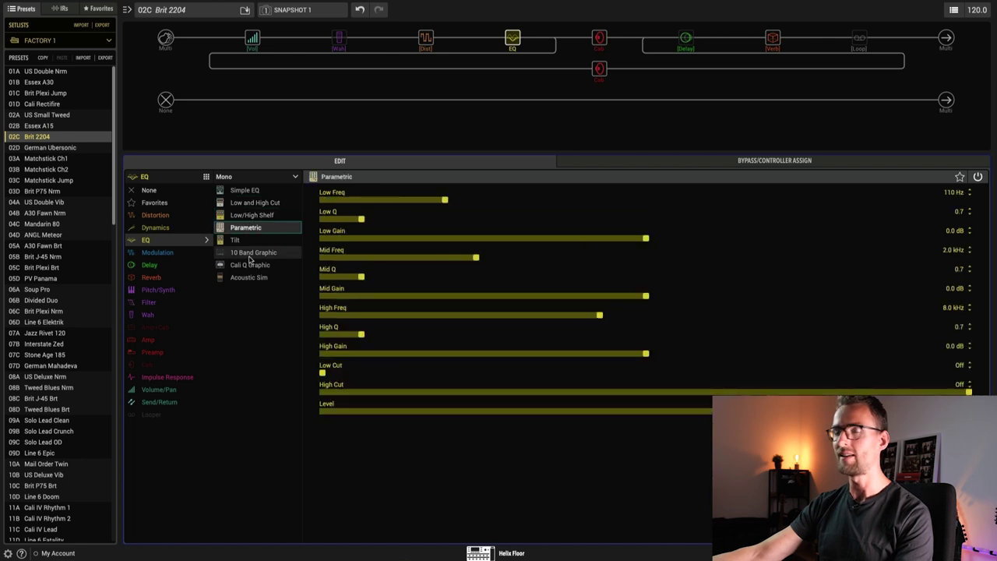
{"action": "left_click", "coordinate": [250, 254]}
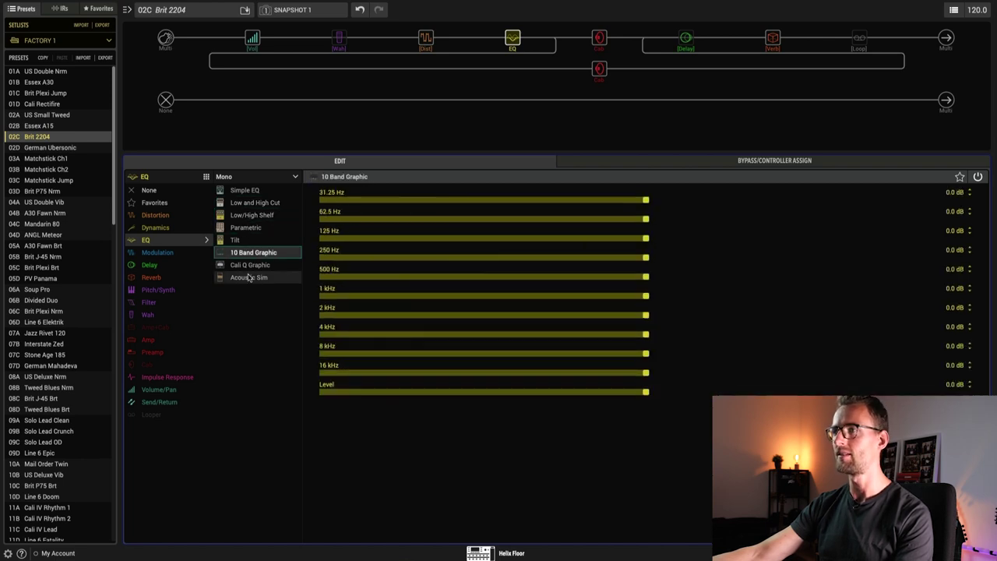
{"action": "left_click", "coordinate": [248, 277]}
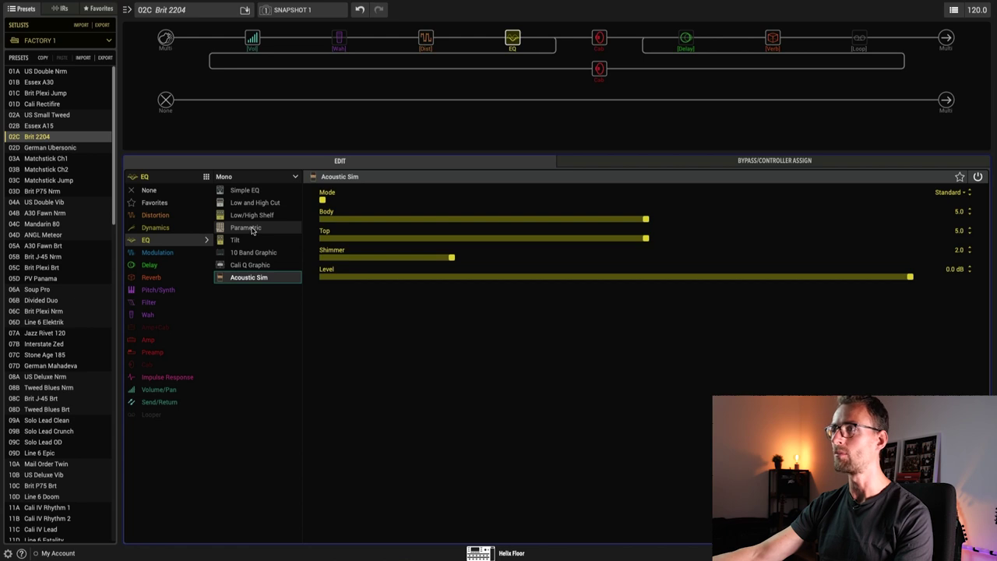
{"action": "left_click", "coordinate": [250, 229]}
{"action": "left_click", "coordinate": [257, 204]}
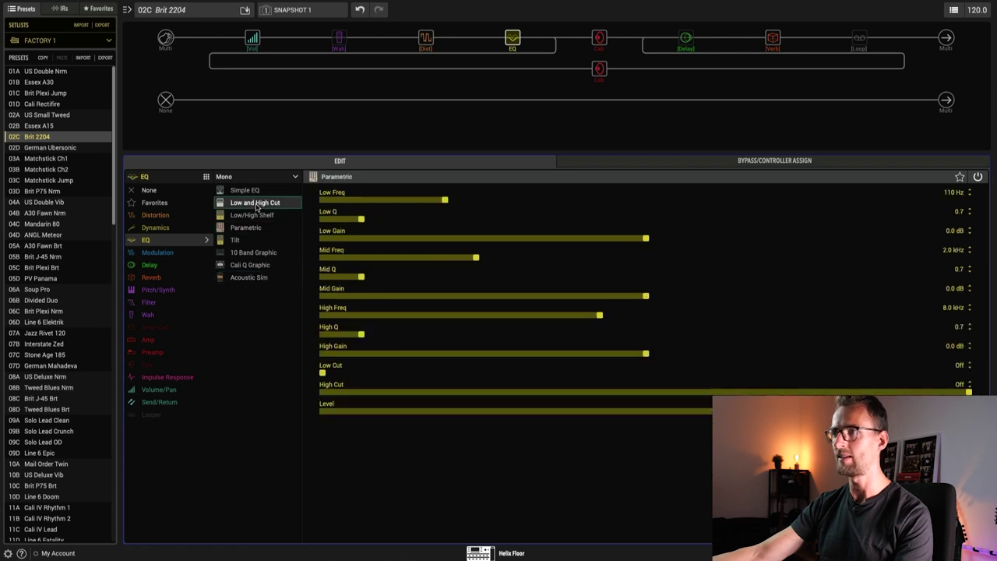
Change the selected block back to the Bighorn Fuzz distortion model and look through the remaining distortion models.
{"action": "left_click", "coordinate": [155, 214]}
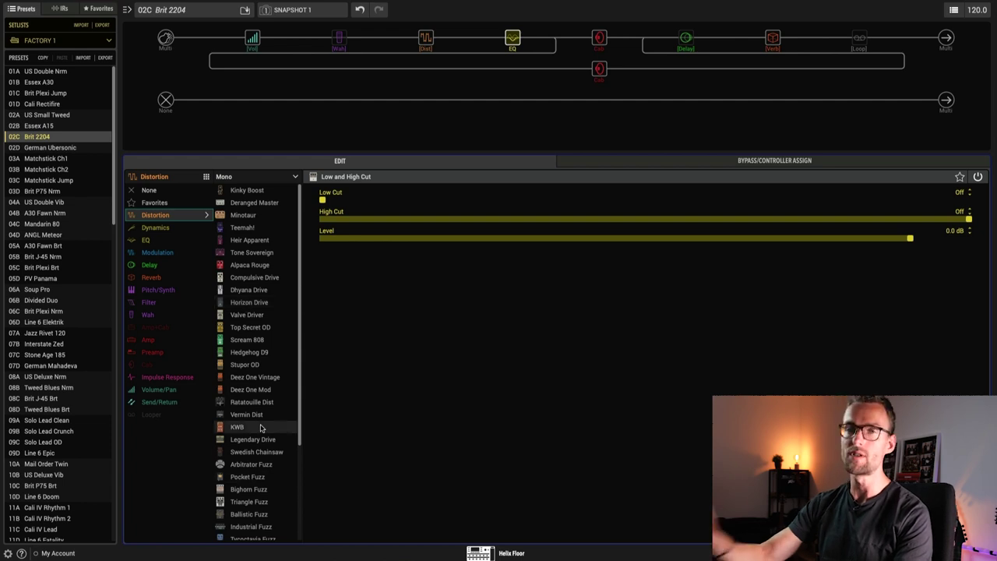
{"action": "scroll", "coordinate": [258, 468], "scroll_direction": "down", "scroll_amount": 1}
{"action": "left_click", "coordinate": [258, 475]}
{"action": "scroll", "coordinate": [257, 471], "scroll_direction": "down", "scroll_amount": 3}
{"action": "scroll", "coordinate": [257, 463], "scroll_direction": "down", "scroll_amount": 1}
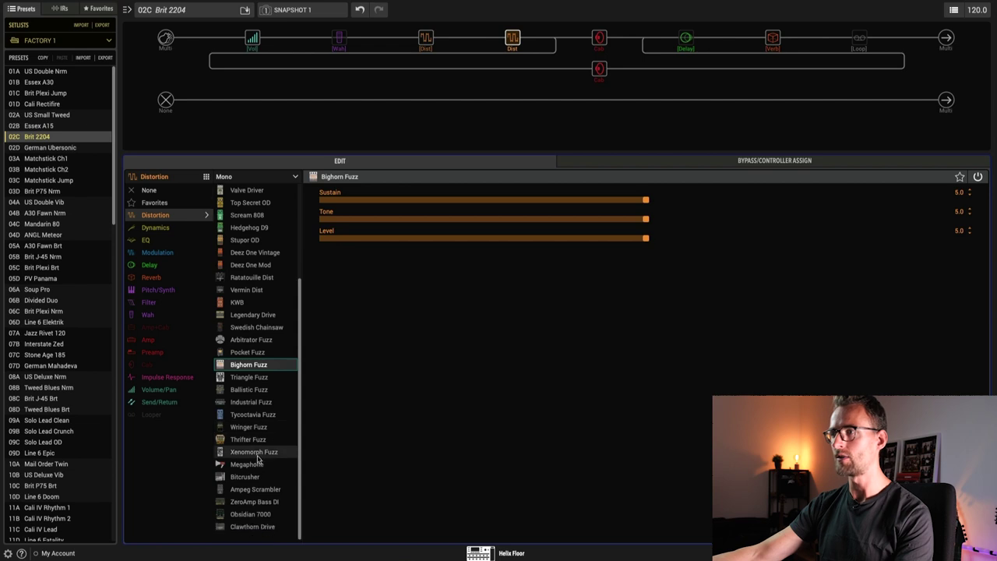
Audition the Pebble Phaser modulation model in the selected block and replace it with Harmonic Tremolo.
{"action": "left_click", "coordinate": [169, 253]}
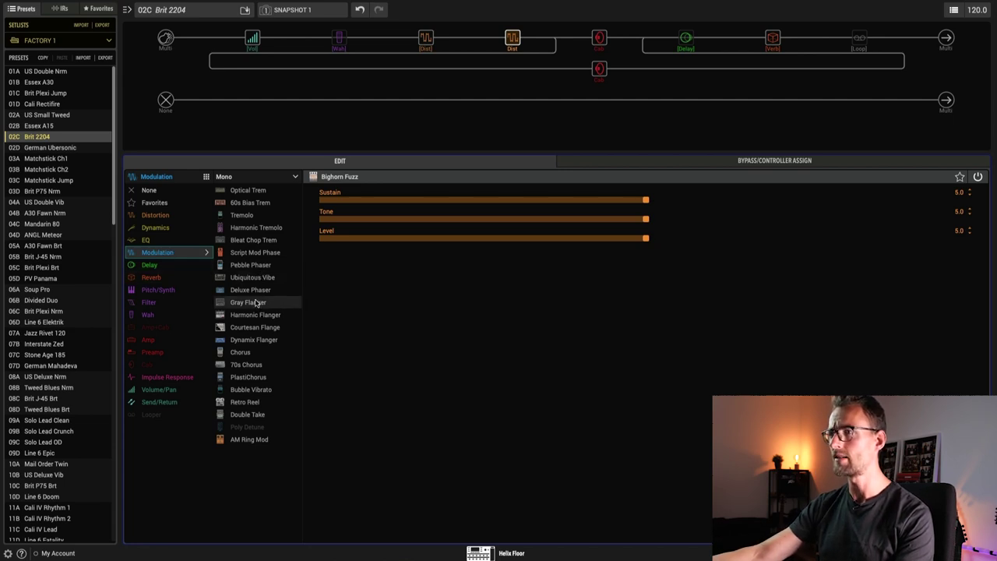
{"action": "left_click", "coordinate": [259, 265]}
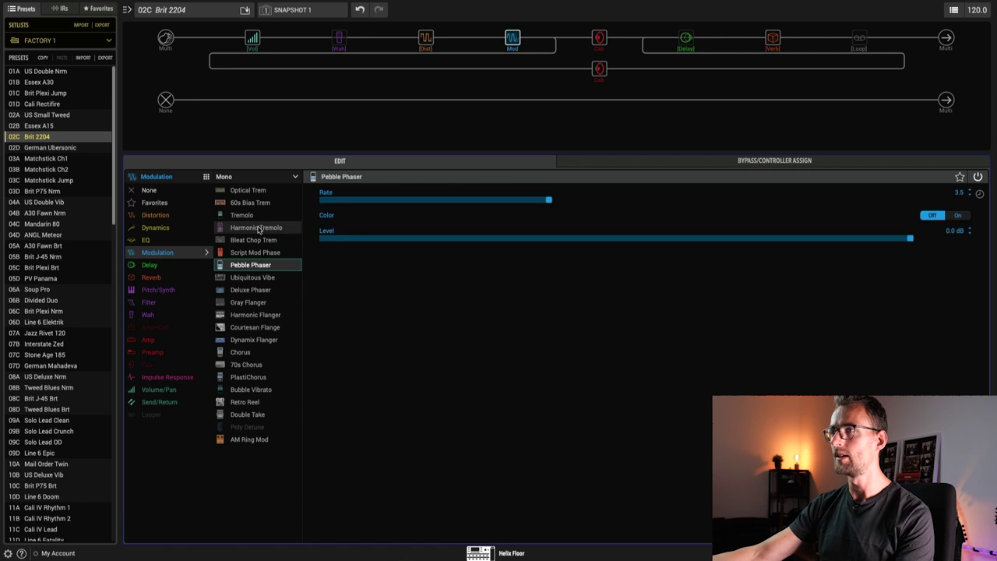
{"action": "left_click", "coordinate": [258, 229]}
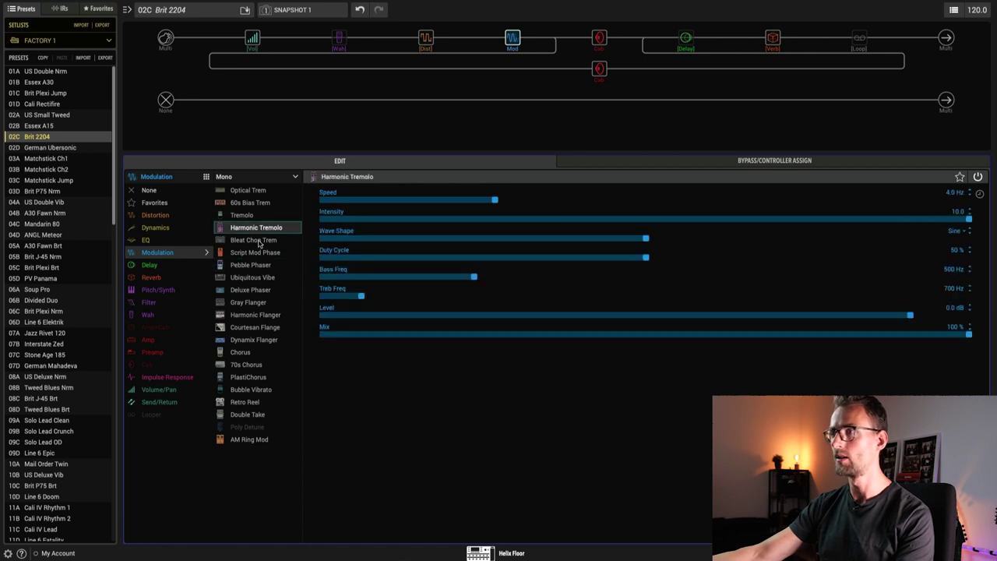
Change the selected block to Chorus, and audition delay models including Simple Delay, Sweep Echo, Reverse Delay and Pitch Echo, ending on Bucket Brigade.
{"action": "left_click", "coordinate": [257, 352]}
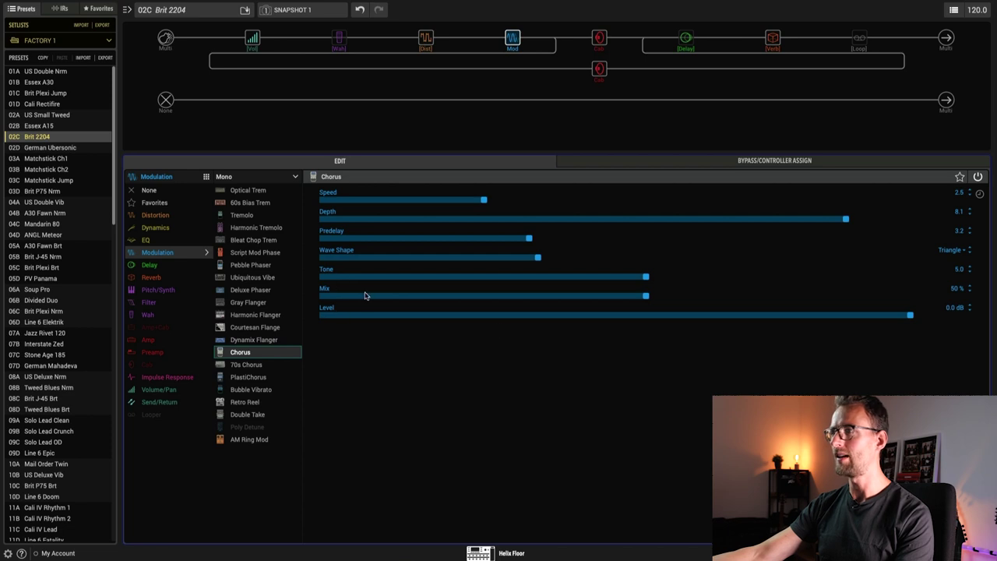
{"action": "left_click", "coordinate": [162, 268]}
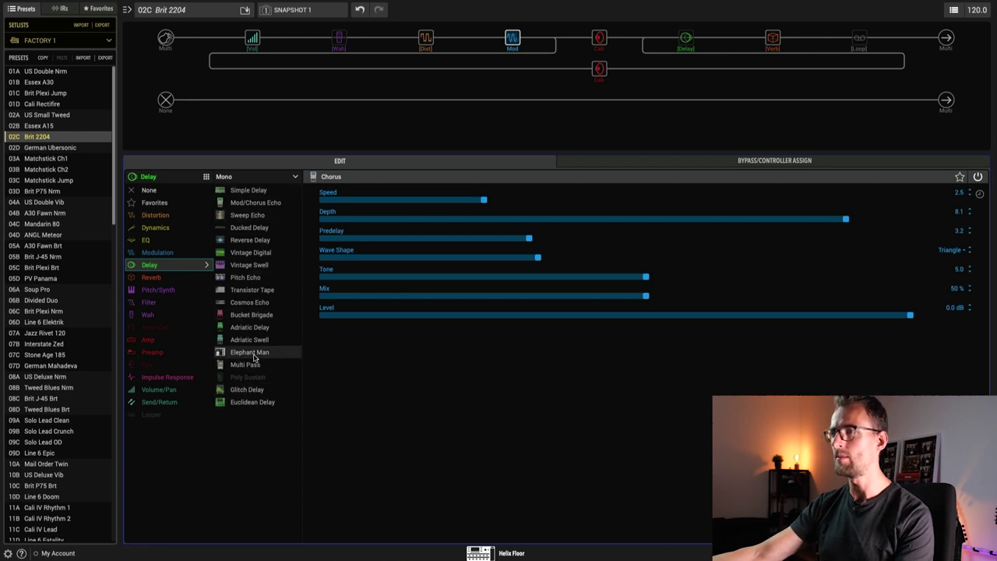
{"action": "left_click", "coordinate": [253, 192]}
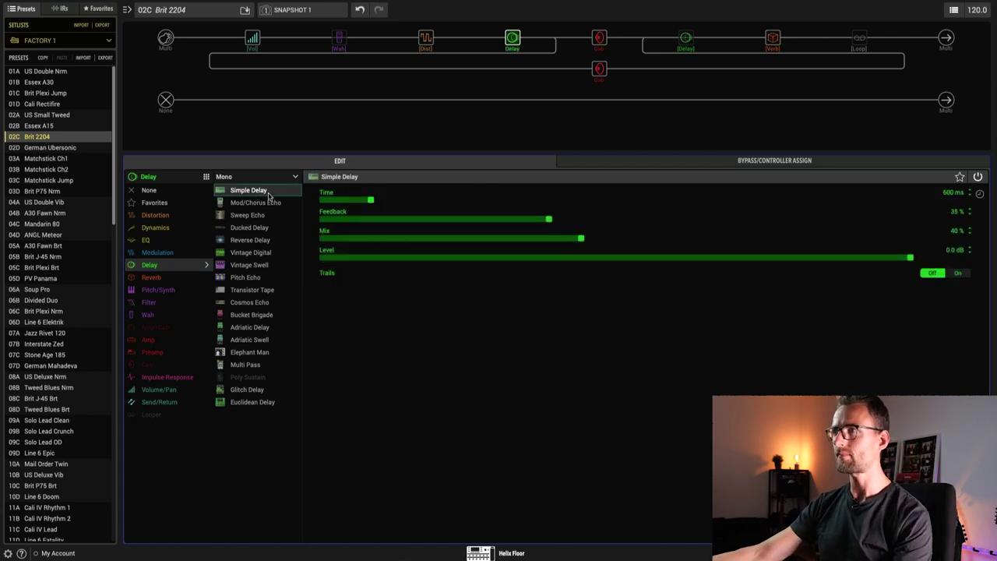
{"action": "left_click", "coordinate": [271, 214]}
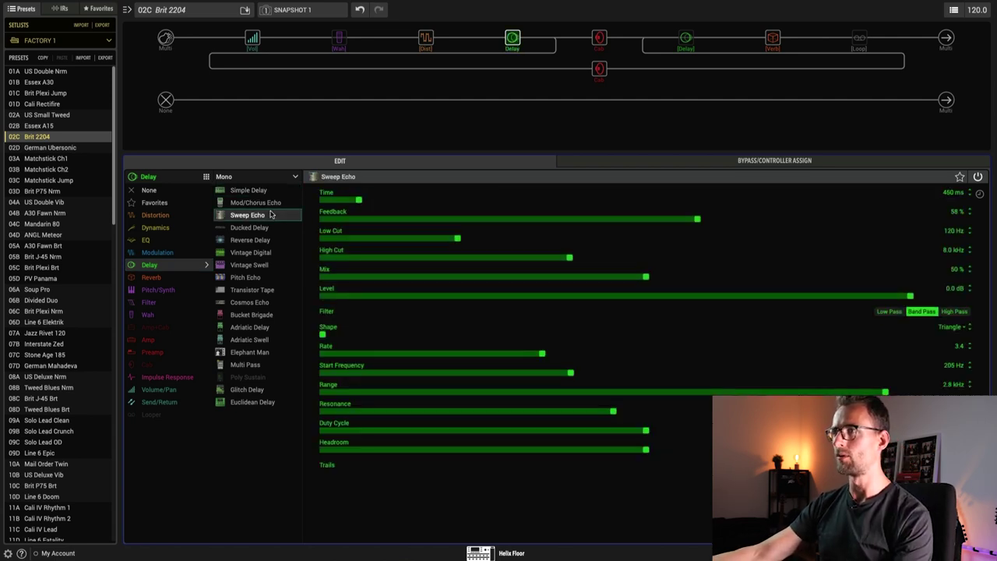
{"action": "left_click", "coordinate": [266, 243]}
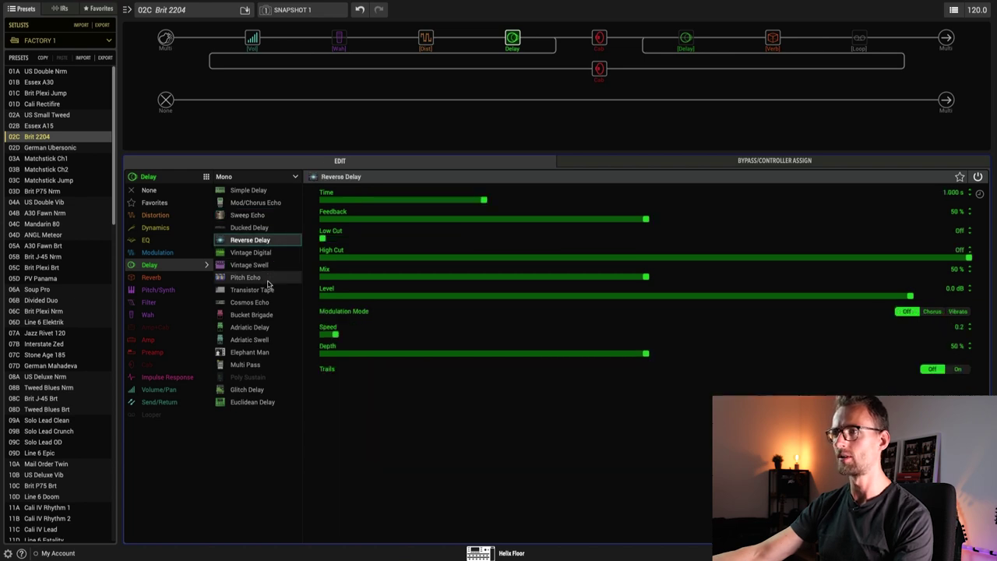
{"action": "left_click", "coordinate": [267, 280]}
{"action": "left_click", "coordinate": [257, 315]}
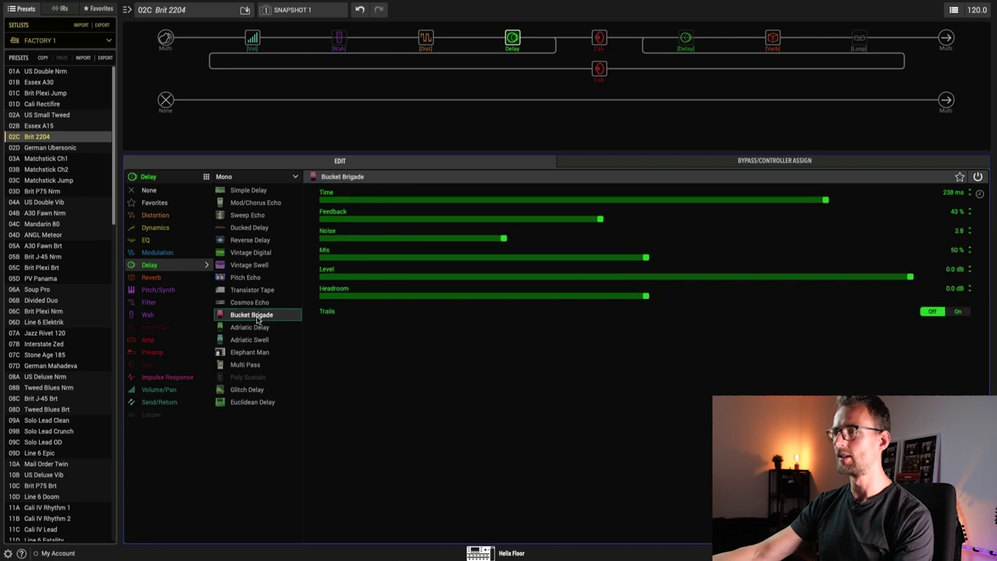
Audition the reverb models Hot Springs, Glitz, Ganymede, Searchlights and Plateaux in the selected block, ending on Double Tank.
{"action": "left_click", "coordinate": [164, 278]}
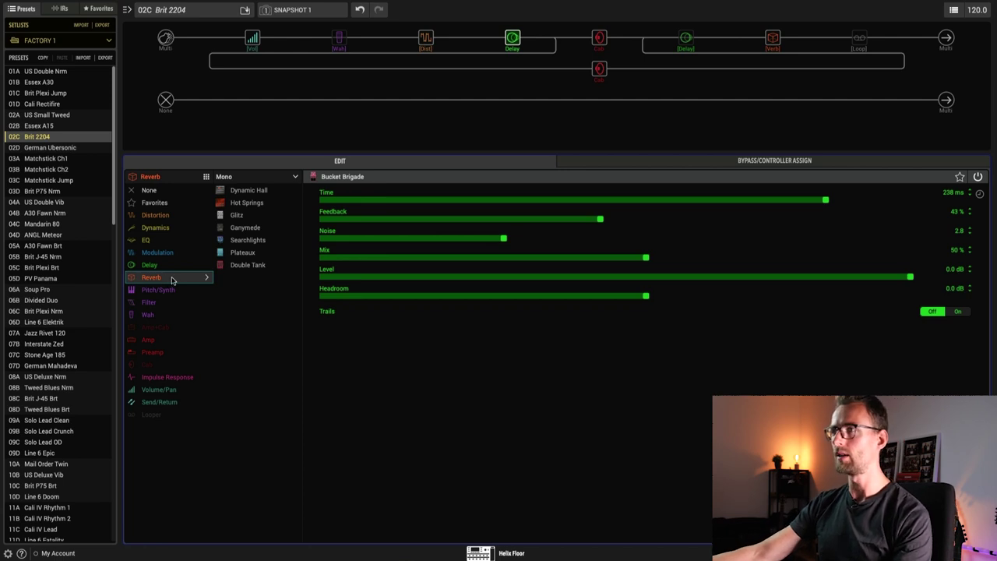
{"action": "left_click", "coordinate": [271, 203]}
{"action": "left_click", "coordinate": [269, 215]}
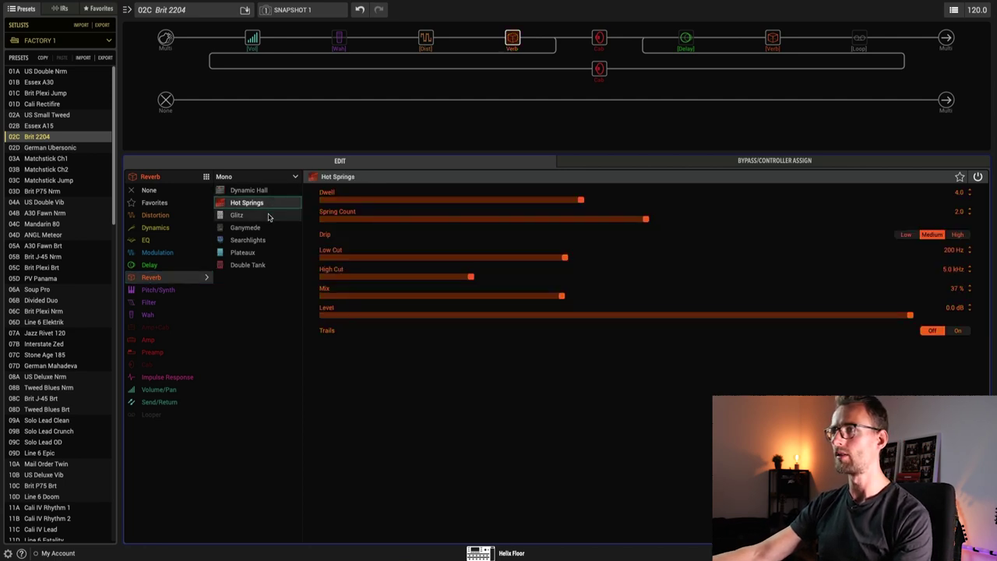
{"action": "left_click", "coordinate": [265, 227]}
{"action": "left_click", "coordinate": [262, 241]}
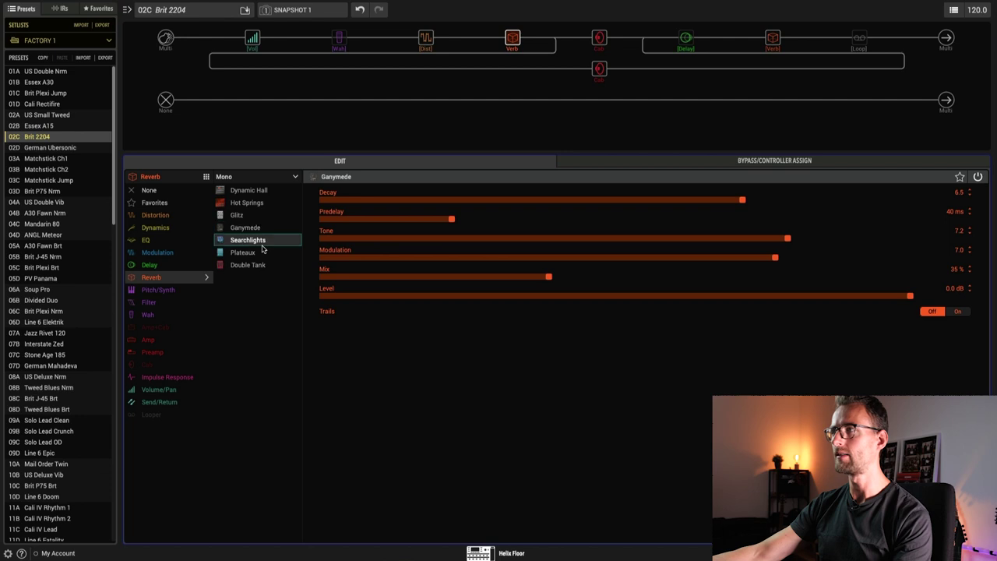
{"action": "left_click", "coordinate": [257, 252]}
{"action": "left_click", "coordinate": [249, 265]}
Change the selected block to the Pitch Wham model and switch to the Helix owner's manual PDF to look up its real-world counterpart.
{"action": "mouse_move", "coordinate": [159, 294]}
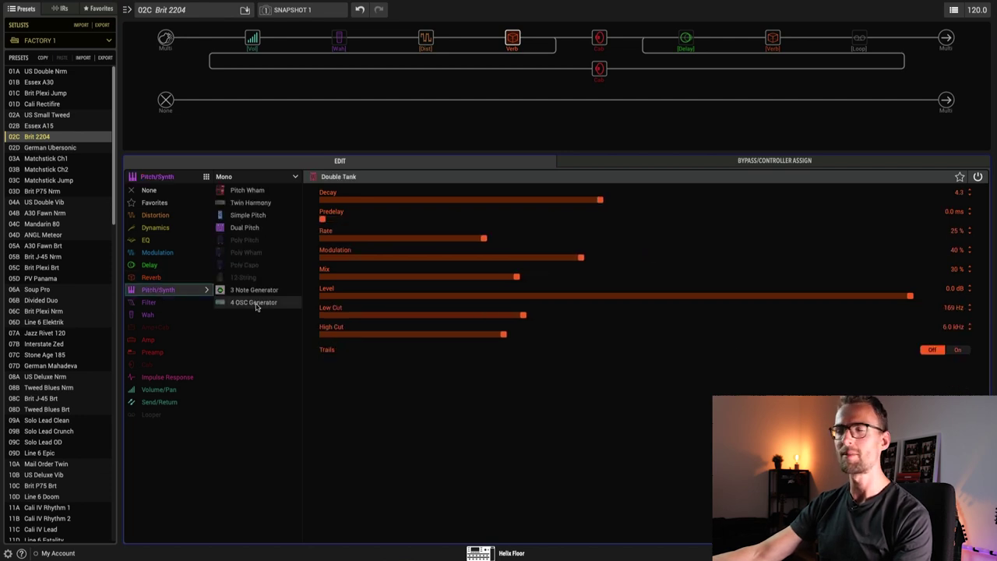
{"action": "left_click", "coordinate": [263, 192]}
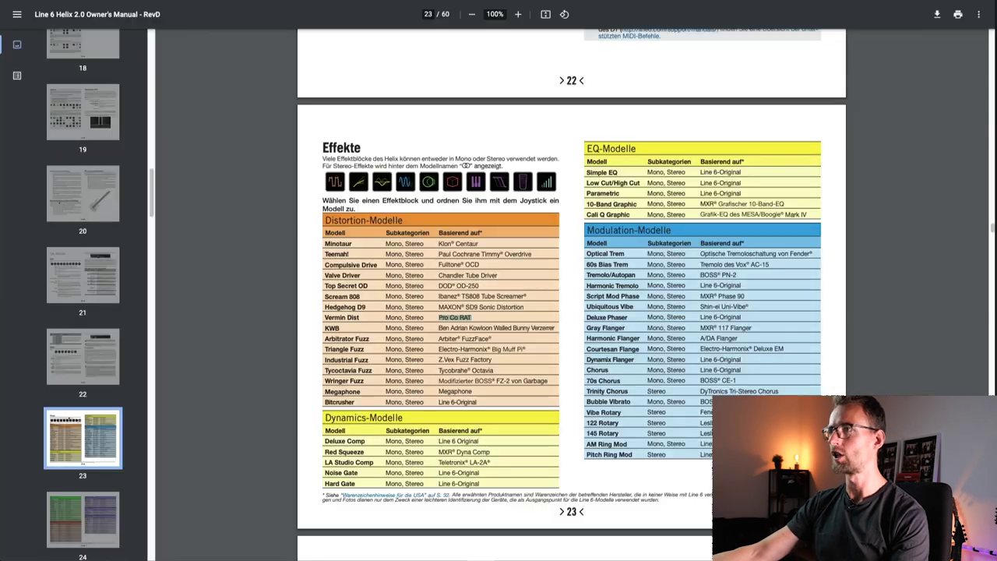
{"action": "scroll", "coordinate": [546, 321], "scroll_direction": "down", "scroll_amount": 5}
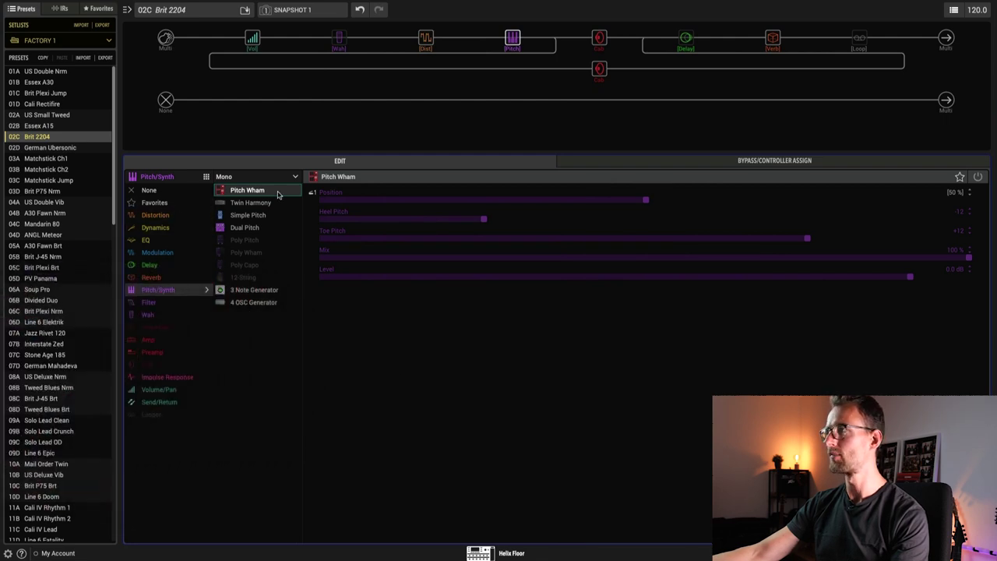
Back in the Helix editor, audition Mutant Filter, Mystery Filter and Asheville Pattrn, and change the selected block to the Fassel wah.
{"action": "mouse_move", "coordinate": [154, 306]}
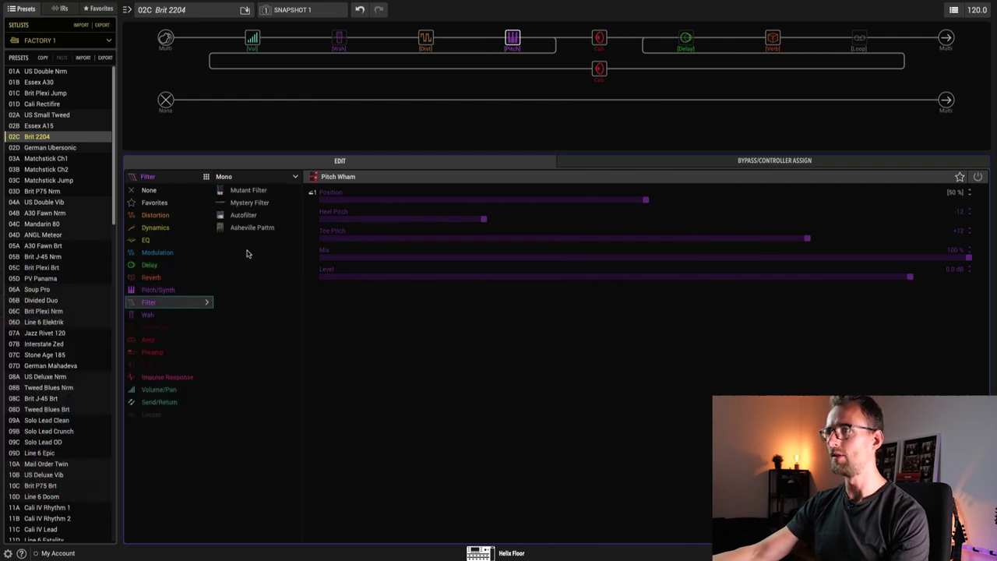
{"action": "left_click", "coordinate": [248, 190]}
{"action": "left_click", "coordinate": [251, 202]}
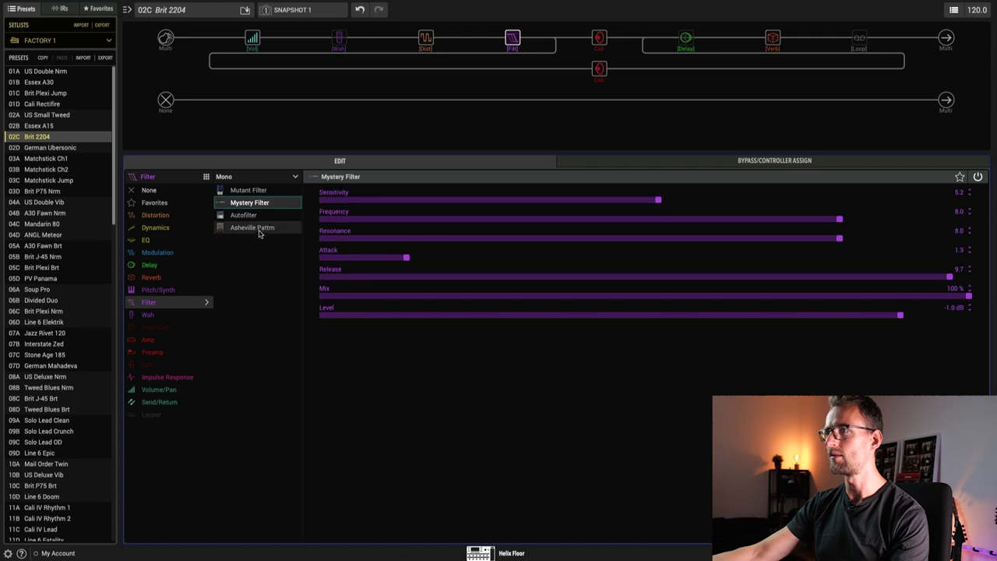
{"action": "left_click", "coordinate": [259, 228]}
{"action": "left_click", "coordinate": [257, 190]}
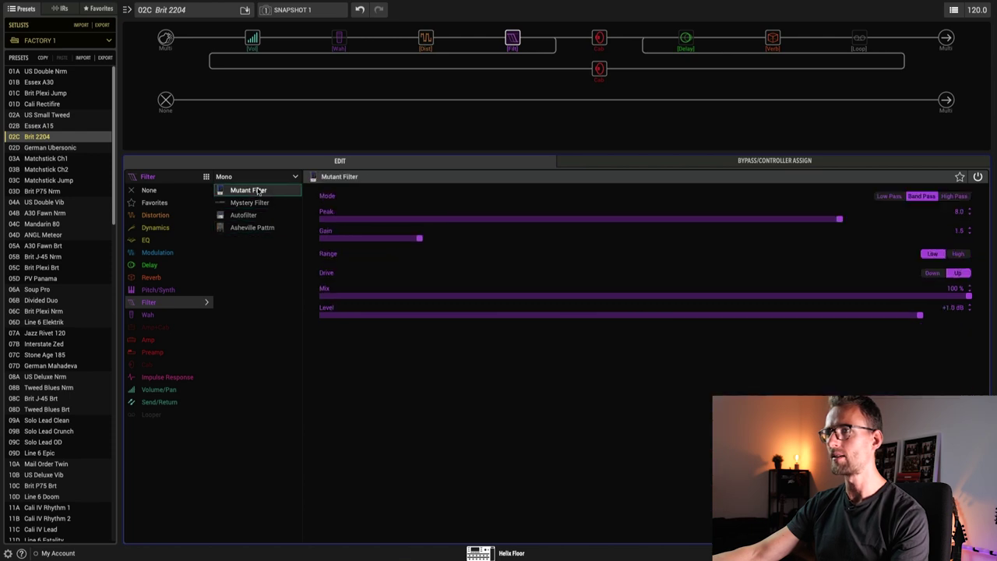
{"action": "mouse_move", "coordinate": [161, 317]}
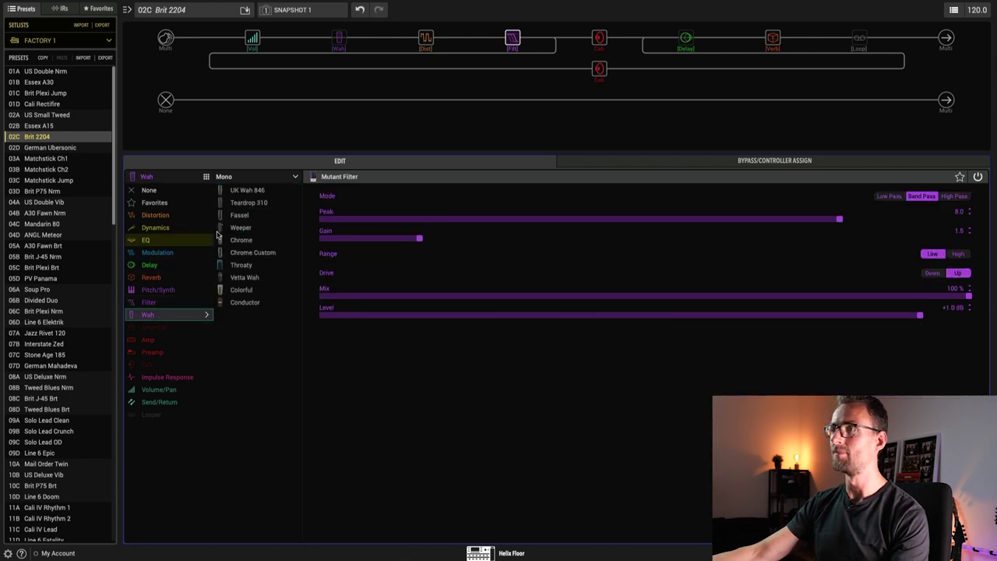
{"action": "left_click", "coordinate": [209, 306]}
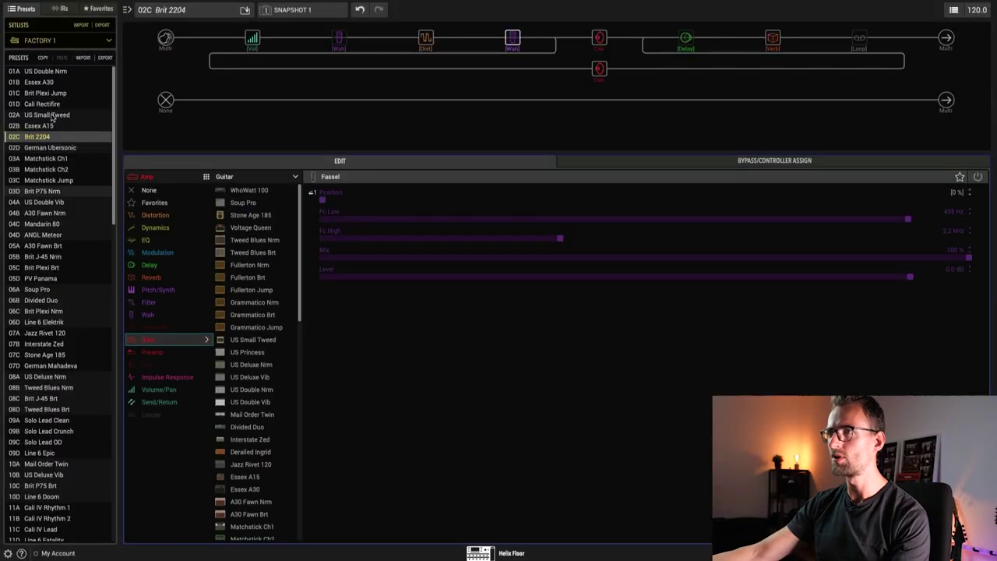
Switch to the USER 1 setlist and view the Amp+Cab models available for the empty block in preset 02A.
{"action": "left_click", "coordinate": [39, 39]}
{"action": "left_click", "coordinate": [41, 78]}
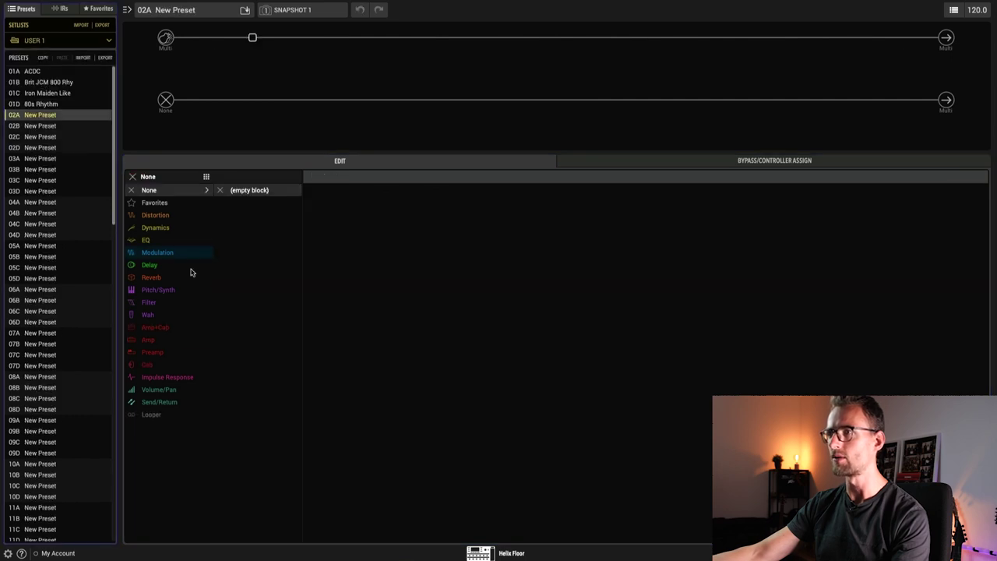
{"action": "mouse_move", "coordinate": [162, 330]}
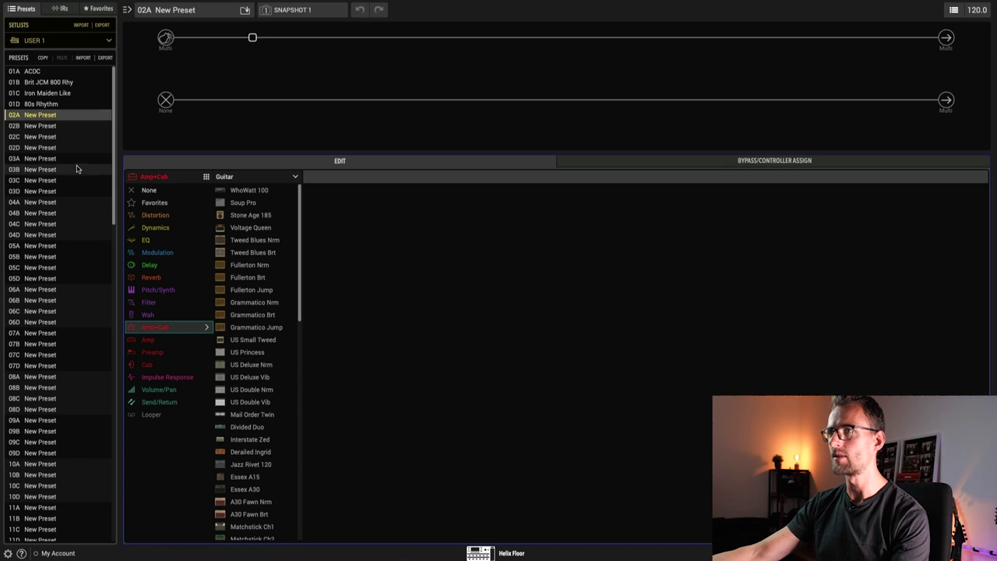
Return to the FACTORY 1 setlist and load preset 02C Brit 2204.
{"action": "left_click", "coordinate": [50, 41]}
{"action": "left_click", "coordinate": [49, 58]}
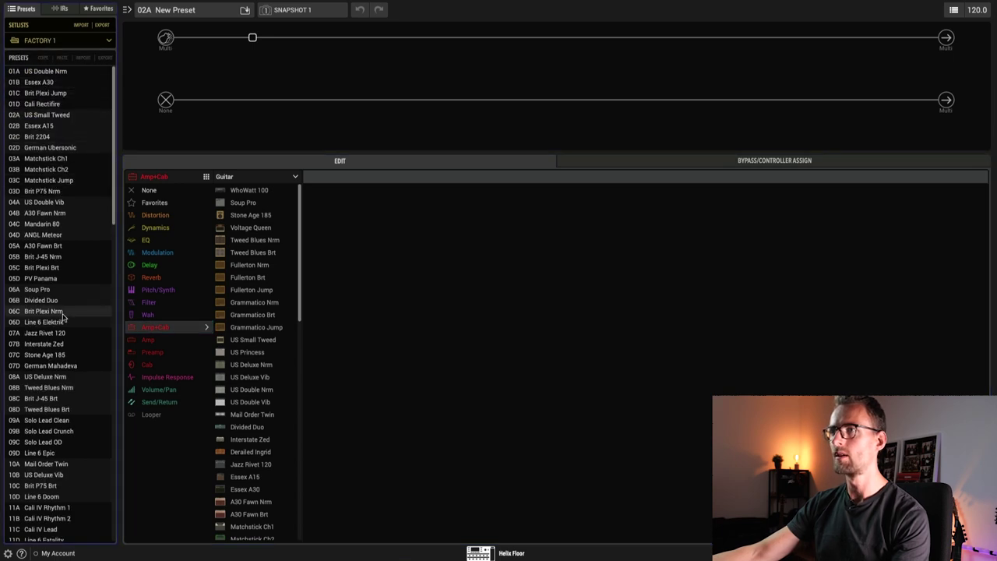
{"action": "left_click", "coordinate": [41, 137]}
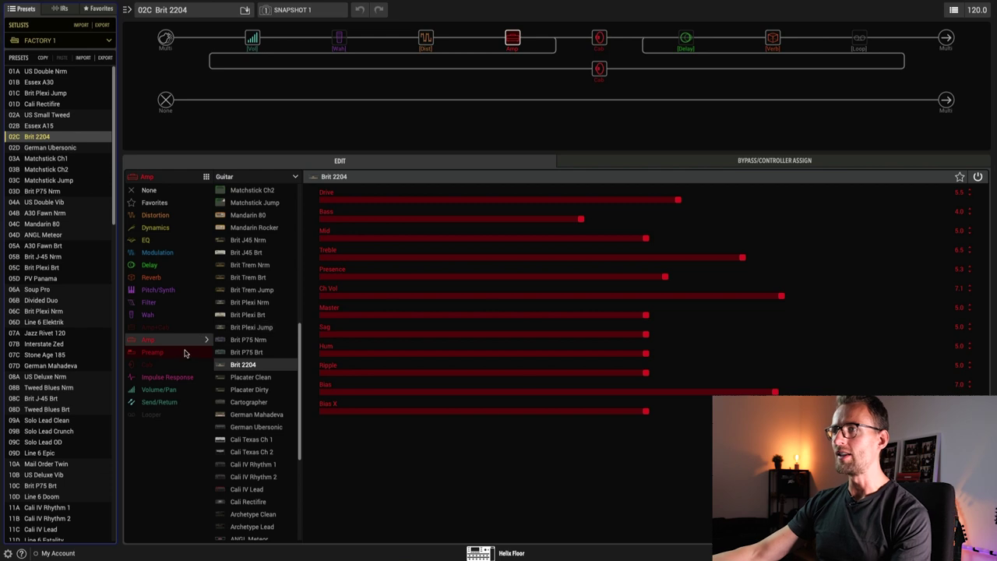
Look through the guitar amp models available for the Brit 2204 amp block.
{"action": "left_click_drag", "start_coordinate": [303, 363], "coordinate": [295, 212]}
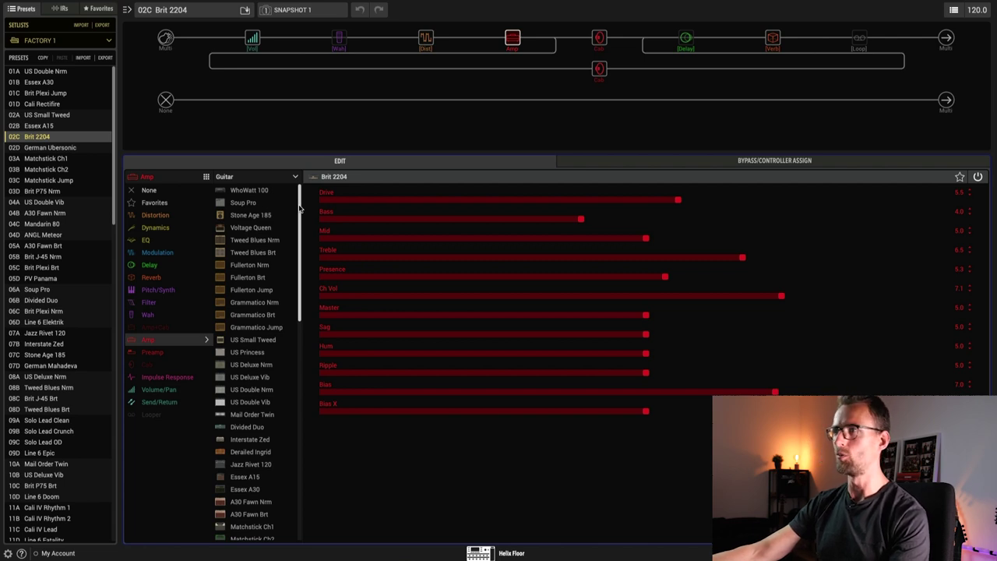
{"action": "left_click_drag", "start_coordinate": [299, 208], "coordinate": [301, 224]}
{"action": "scroll", "coordinate": [280, 389], "scroll_direction": "down", "scroll_amount": 10}
{"action": "scroll", "coordinate": [280, 424], "scroll_direction": "down", "scroll_amount": 2}
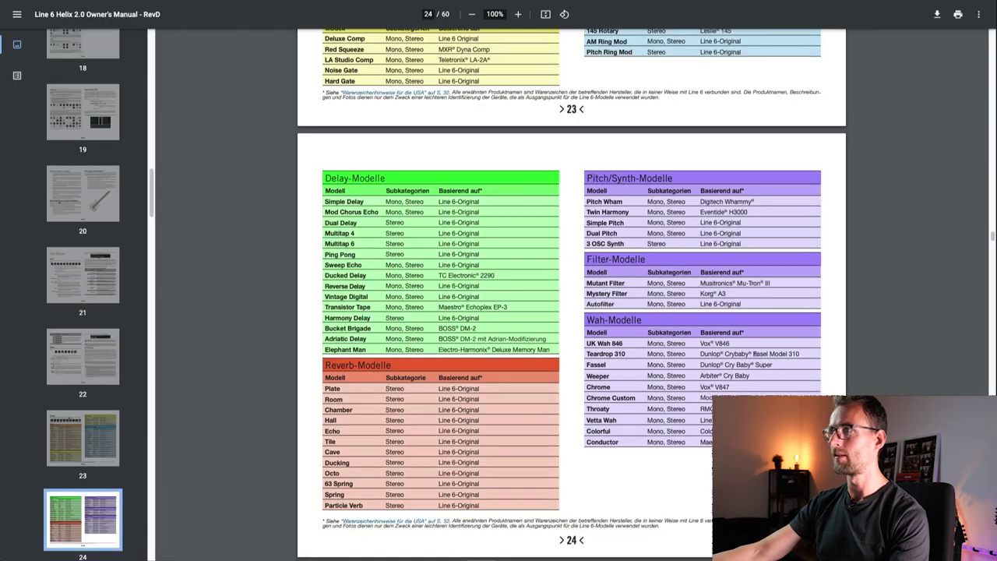
Review the amp model tables in the Helix owner's manual and highlight the Peavey 5150 entry that PV Panama is based on.
{"action": "scroll", "coordinate": [493, 274], "scroll_direction": "down", "scroll_amount": 8}
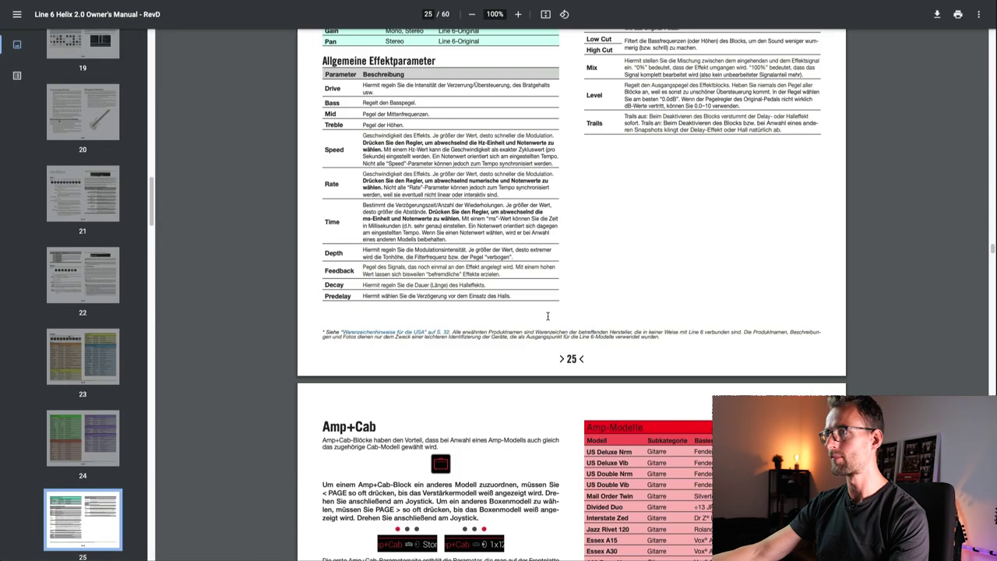
{"action": "scroll", "coordinate": [547, 317], "scroll_direction": "down", "scroll_amount": 10}
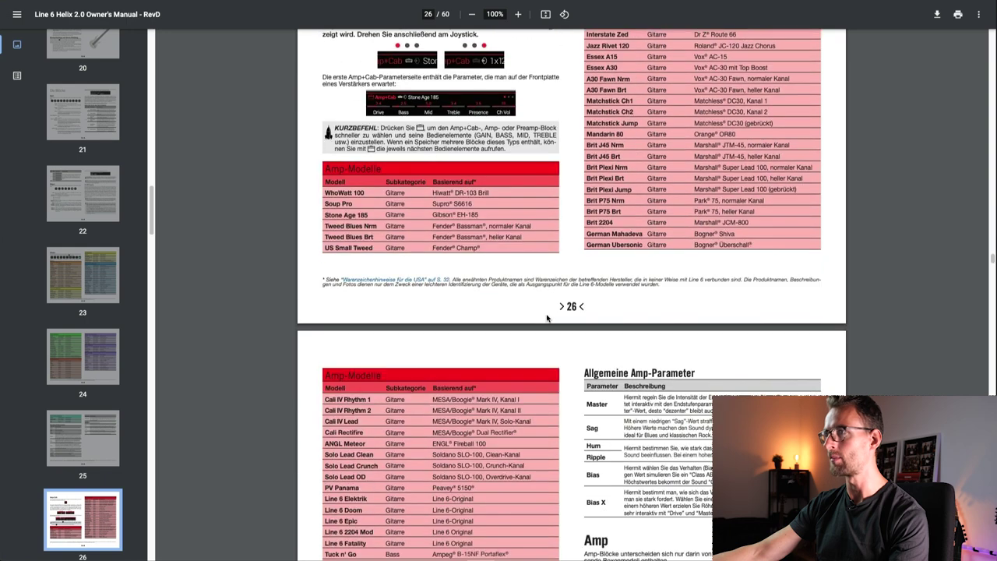
{"action": "scroll", "coordinate": [546, 317], "scroll_direction": "down", "scroll_amount": 3}
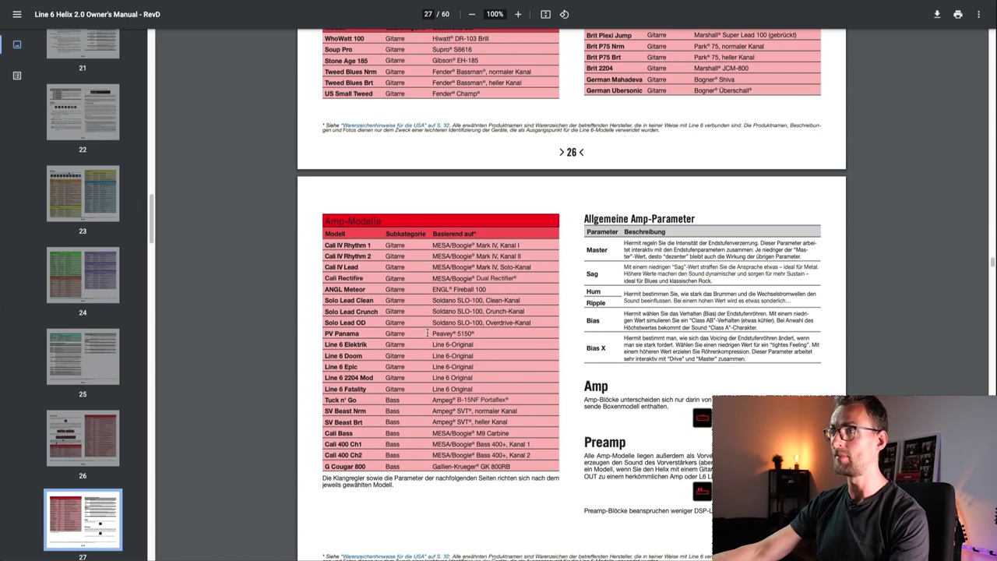
{"action": "left_click_drag", "start_coordinate": [426, 332], "coordinate": [496, 334]}
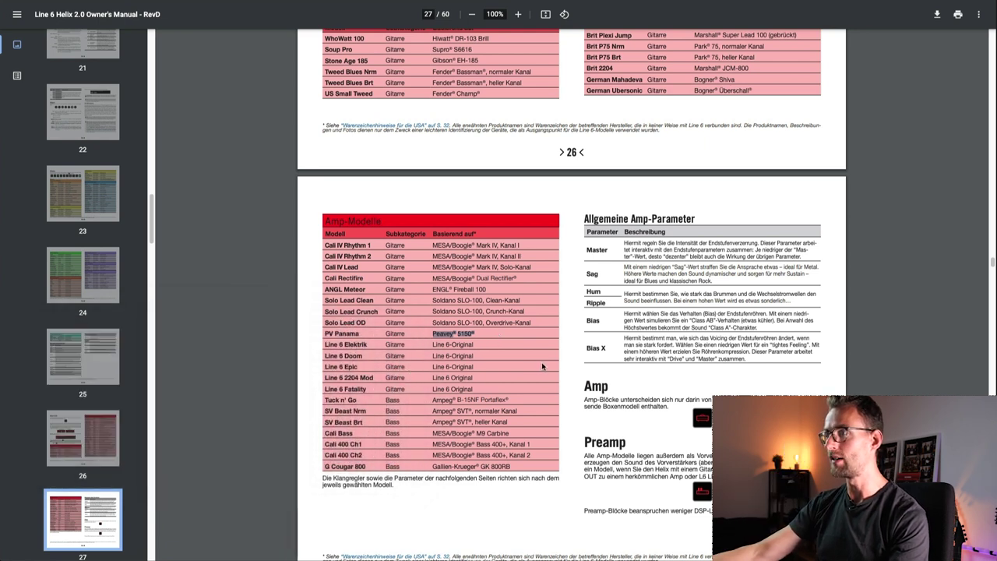
{"action": "scroll", "coordinate": [501, 366], "scroll_direction": "up", "scroll_amount": 4}
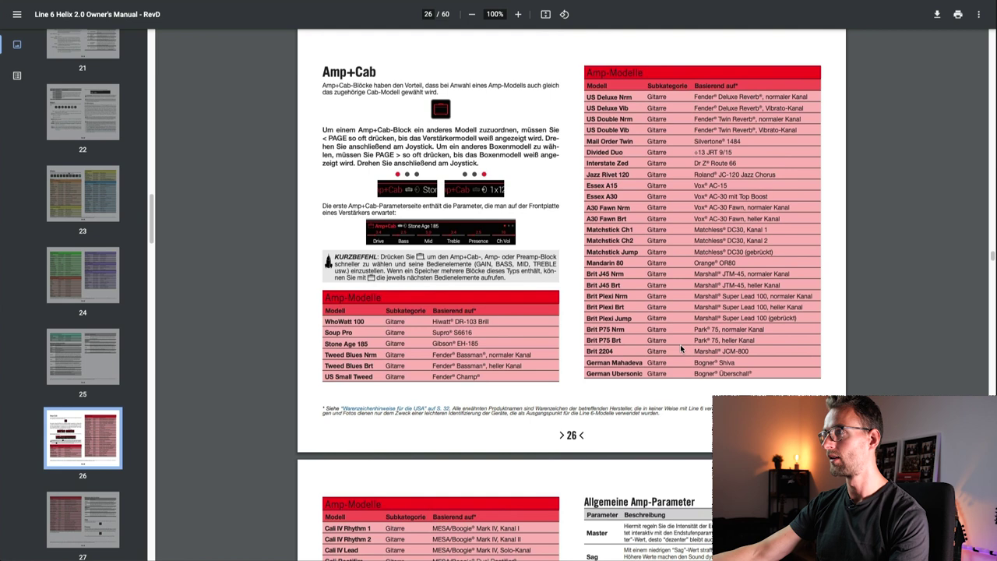
{"action": "scroll", "coordinate": [651, 288], "scroll_direction": "down", "scroll_amount": 1}
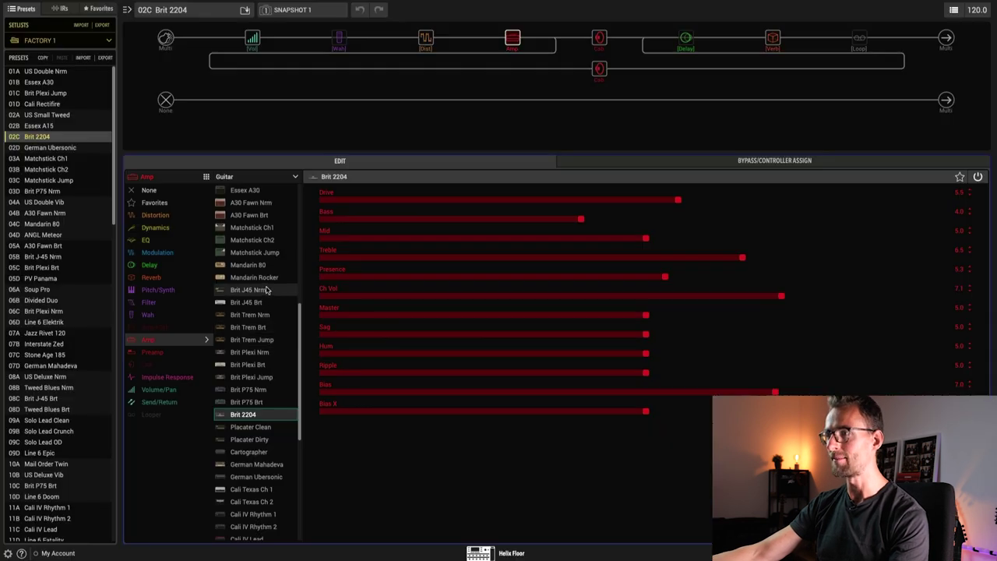
Back in the Helix editor, review the amp models around Brit 2204 and briefly view the block's bypass and controller assignments.
{"action": "scroll", "coordinate": [267, 289], "scroll_direction": "down", "scroll_amount": 1}
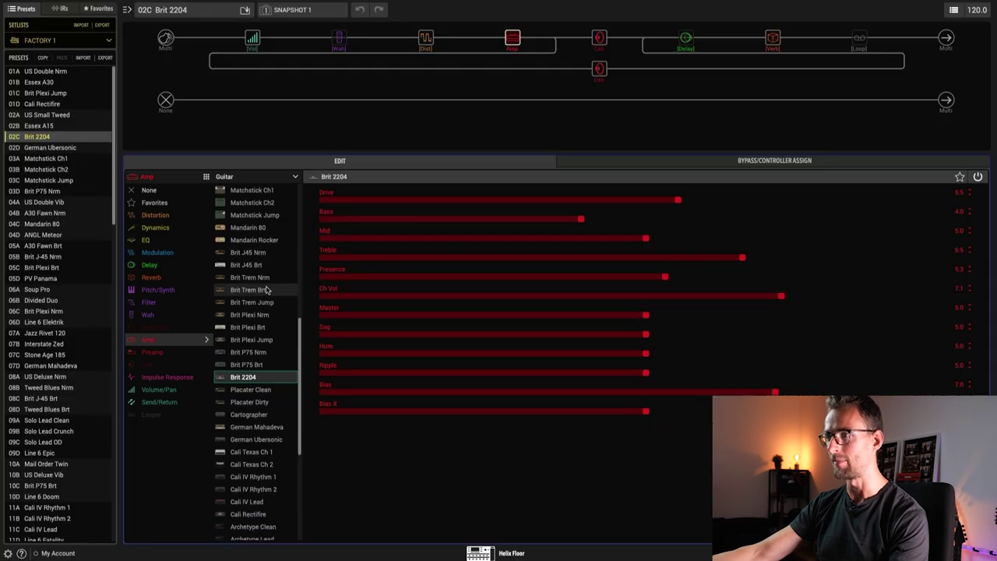
{"action": "scroll", "coordinate": [267, 289], "scroll_direction": "up", "scroll_amount": 1}
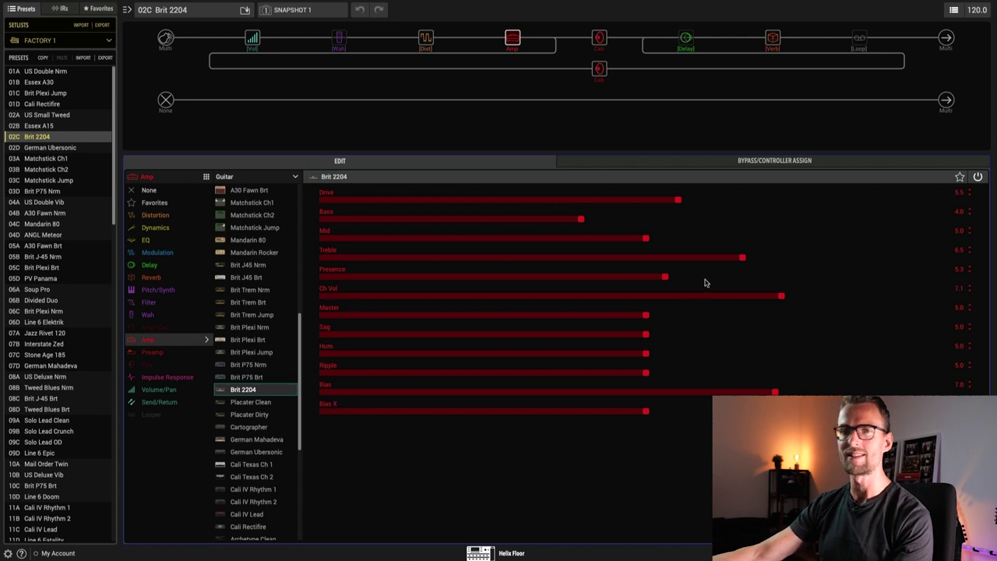
{"action": "left_click", "coordinate": [701, 161]}
{"action": "left_click", "coordinate": [385, 161]}
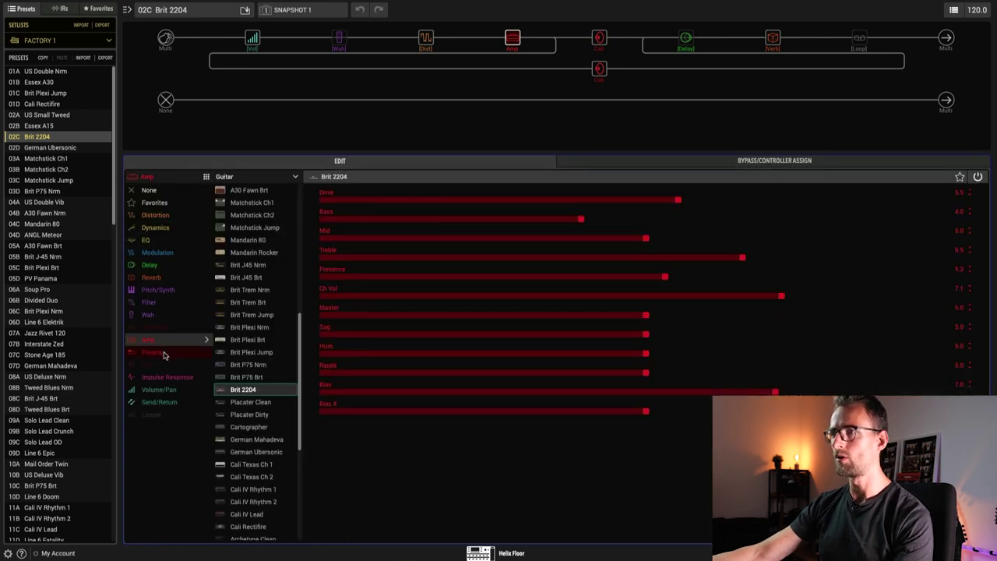
Select the cab block on the upper path and look through the single cab models around 4x12 Blackback 30.
{"action": "left_click", "coordinate": [598, 38]}
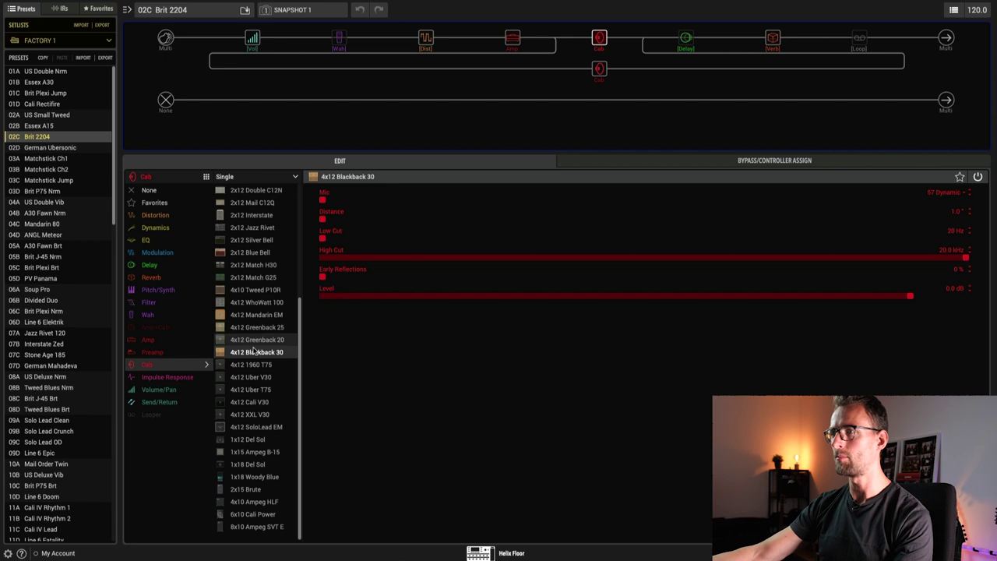
{"action": "scroll", "coordinate": [257, 352], "scroll_direction": "up", "scroll_amount": 1}
{"action": "scroll", "coordinate": [259, 352], "scroll_direction": "up", "scroll_amount": 3}
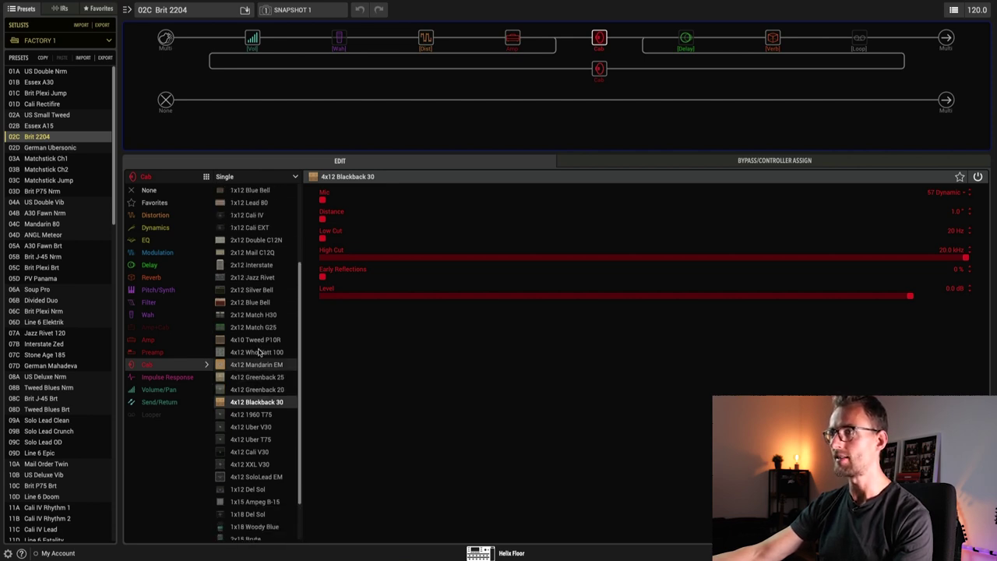
{"action": "scroll", "coordinate": [259, 352], "scroll_direction": "down", "scroll_amount": 2}
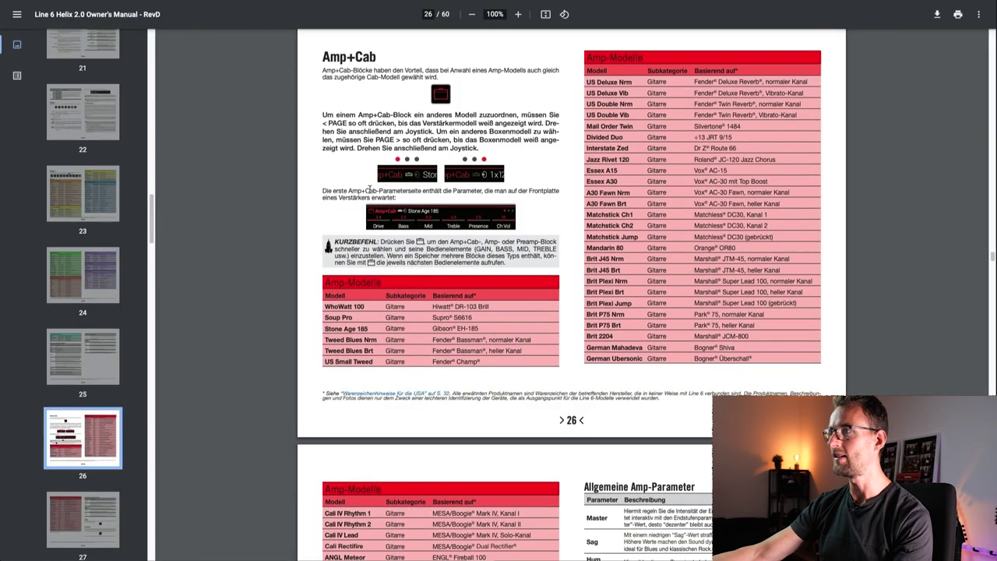
Switch to the Helix owner's manual and review its cab model tables and the microphone model table.
{"action": "scroll", "coordinate": [369, 189], "scroll_direction": "down", "scroll_amount": 1}
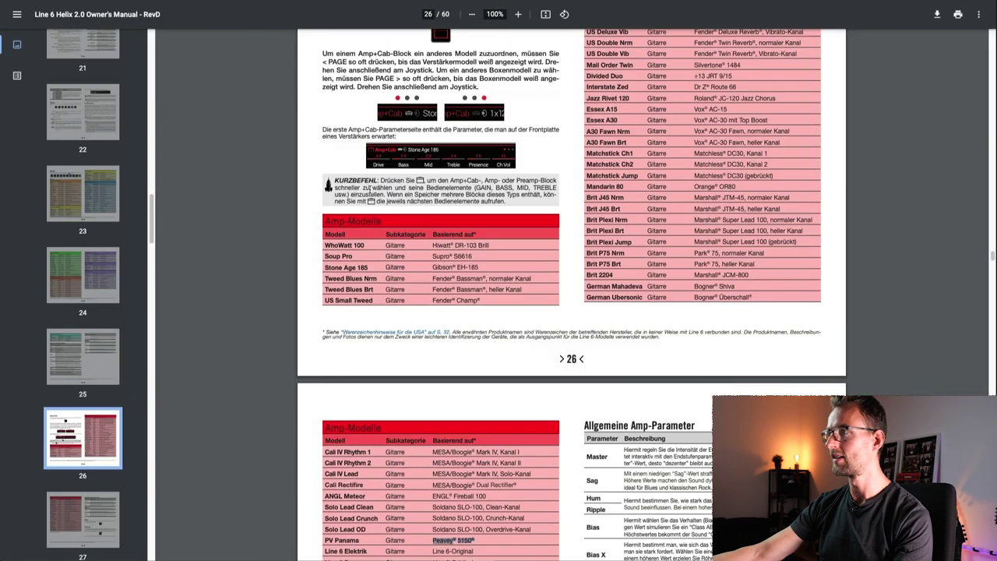
{"action": "scroll", "coordinate": [369, 189], "scroll_direction": "up", "scroll_amount": 3}
{"action": "scroll", "coordinate": [369, 191], "scroll_direction": "down", "scroll_amount": 12}
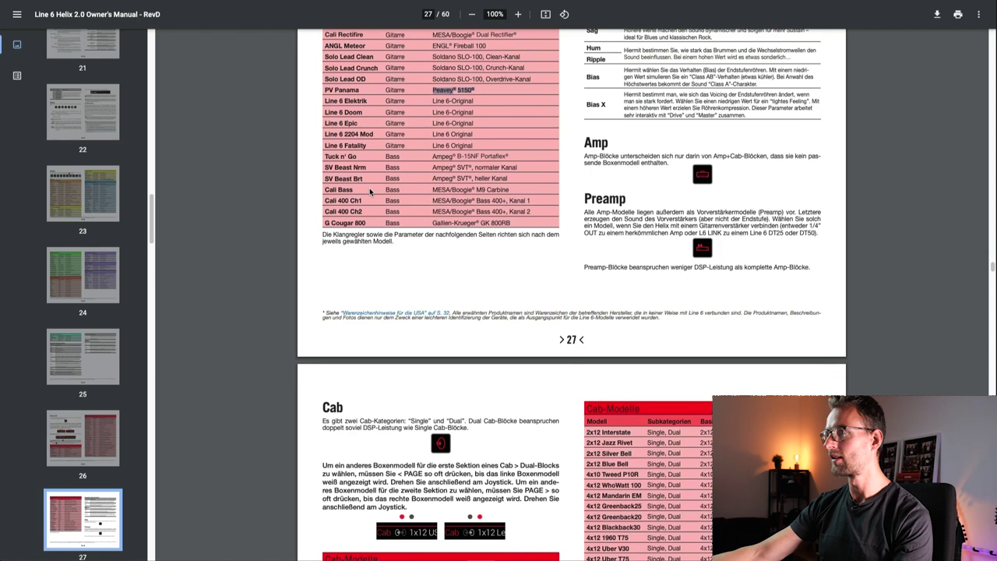
{"action": "scroll", "coordinate": [369, 192], "scroll_direction": "down", "scroll_amount": 3}
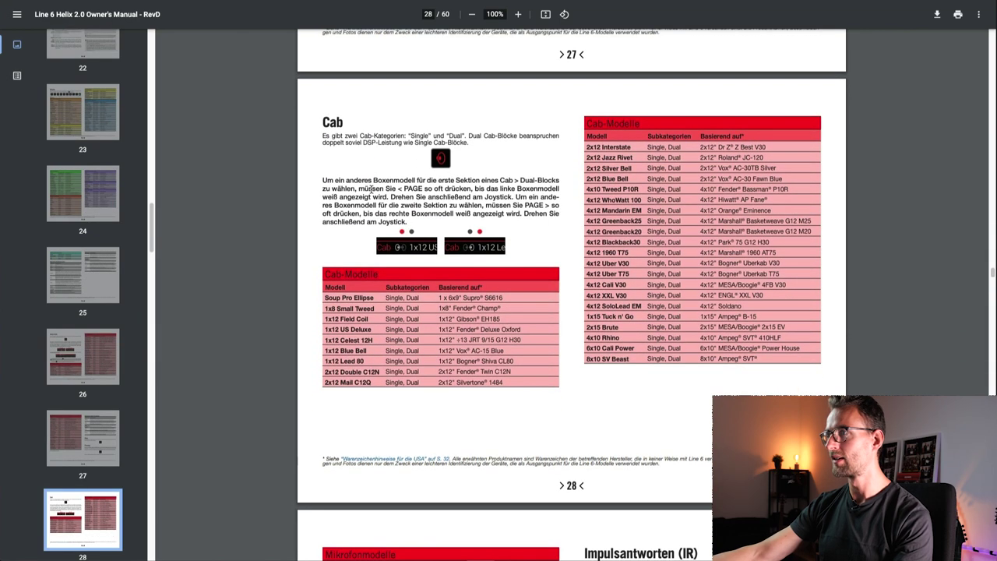
{"action": "scroll", "coordinate": [450, 280], "scroll_direction": "down", "scroll_amount": 10}
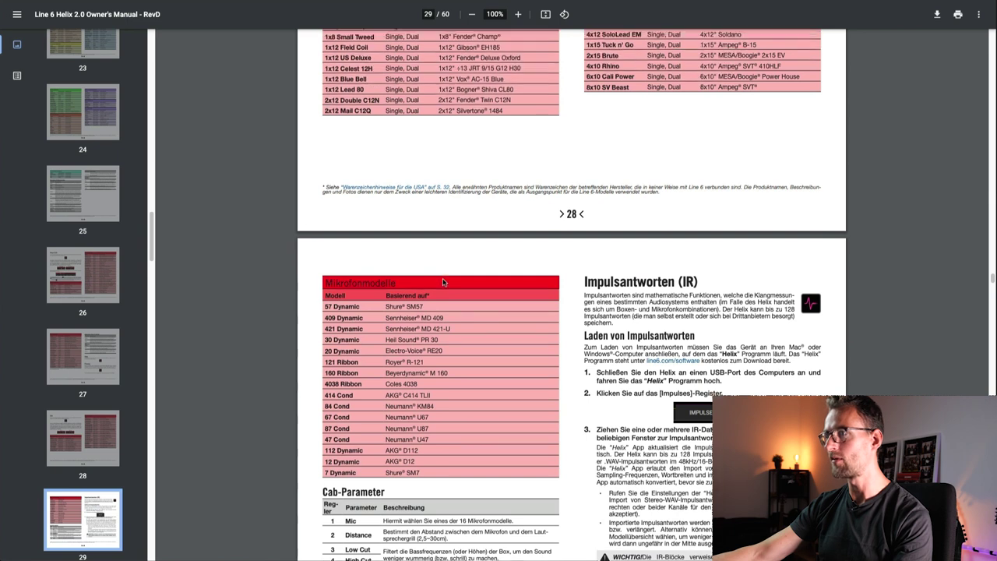
{"action": "scroll", "coordinate": [442, 278], "scroll_direction": "up", "scroll_amount": 14}
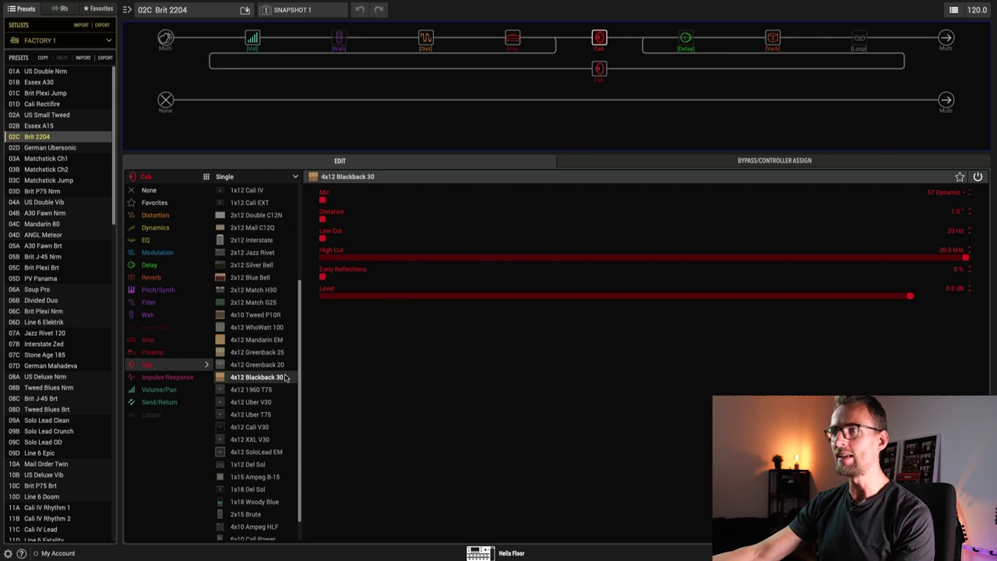
Choose the 4x12 Blackback 30 cab with an 80 Hz low cut and 8.0 kHz high cut, and check its microphone options.
{"action": "left_click", "coordinate": [251, 376]}
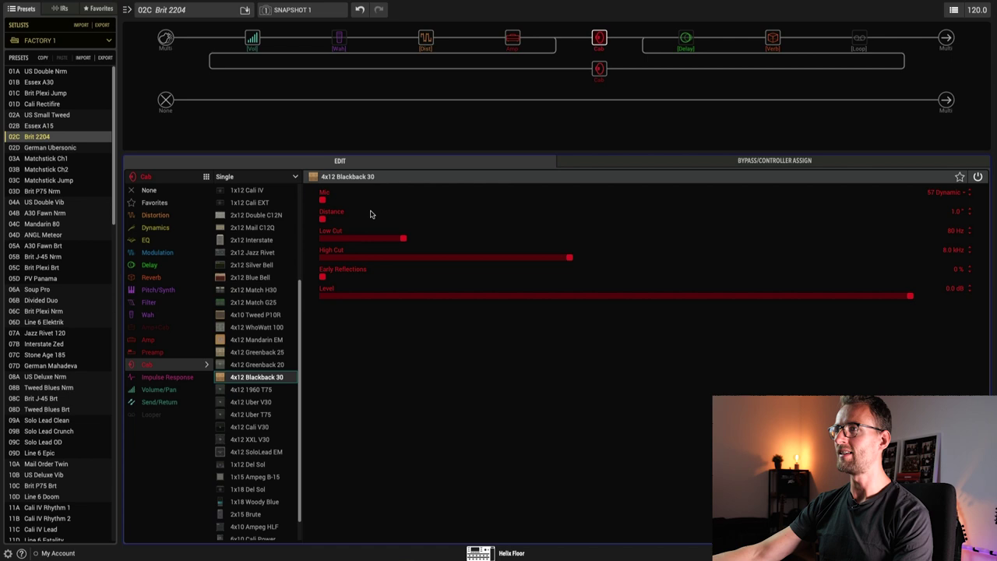
{"action": "left_click", "coordinate": [955, 192]}
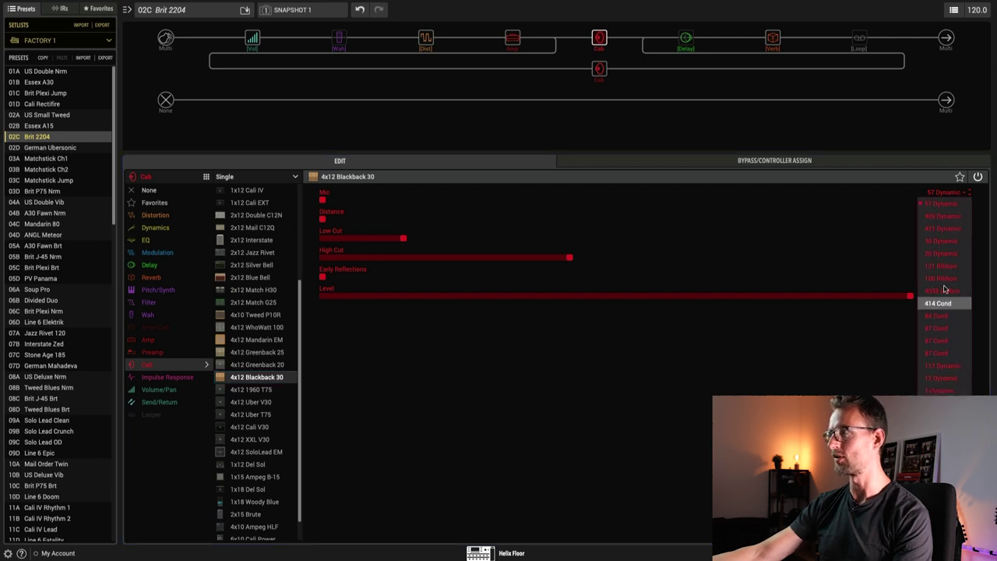
{"action": "left_click", "coordinate": [948, 194]}
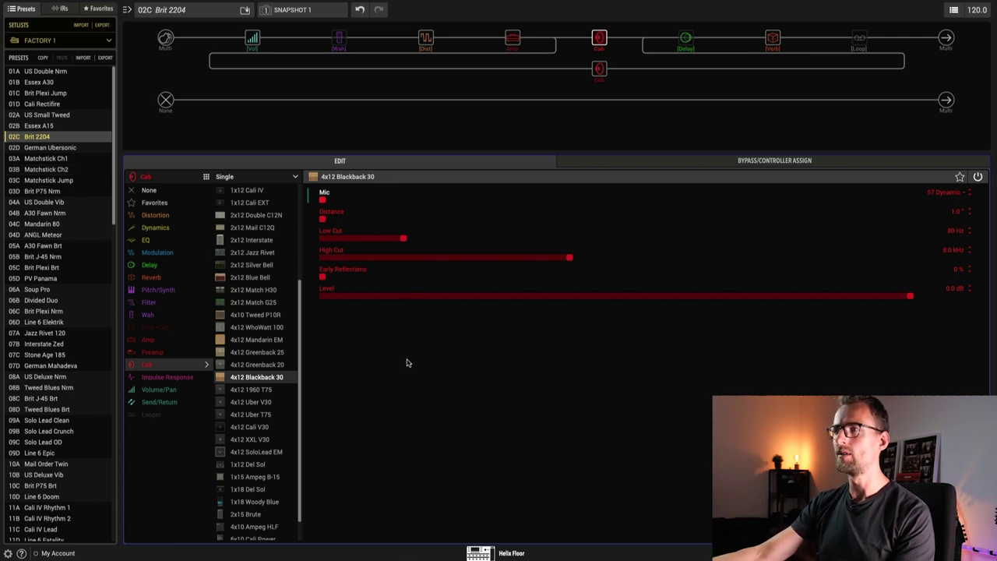
{"action": "mouse_move", "coordinate": [403, 239]}
{"action": "left_mouse_down"}
{"action": "mouse_move", "coordinate": [418, 239]}
{"action": "mouse_move", "coordinate": [404, 242]}
{"action": "left_mouse_up"}
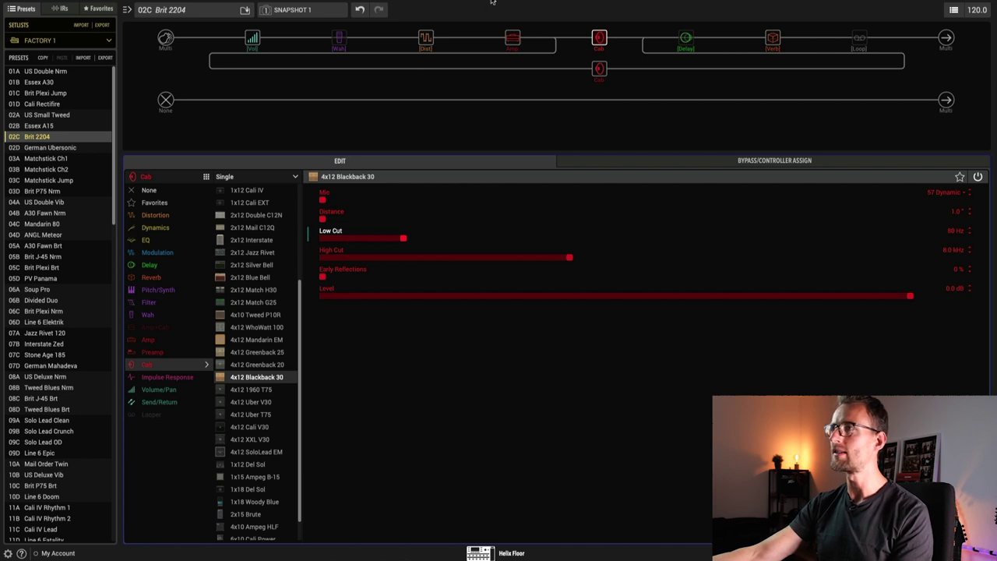
View the Brit 2204 amp block's settings and compare the cab blocks on the two parallel paths.
{"action": "mouse_move", "coordinate": [430, 27]}
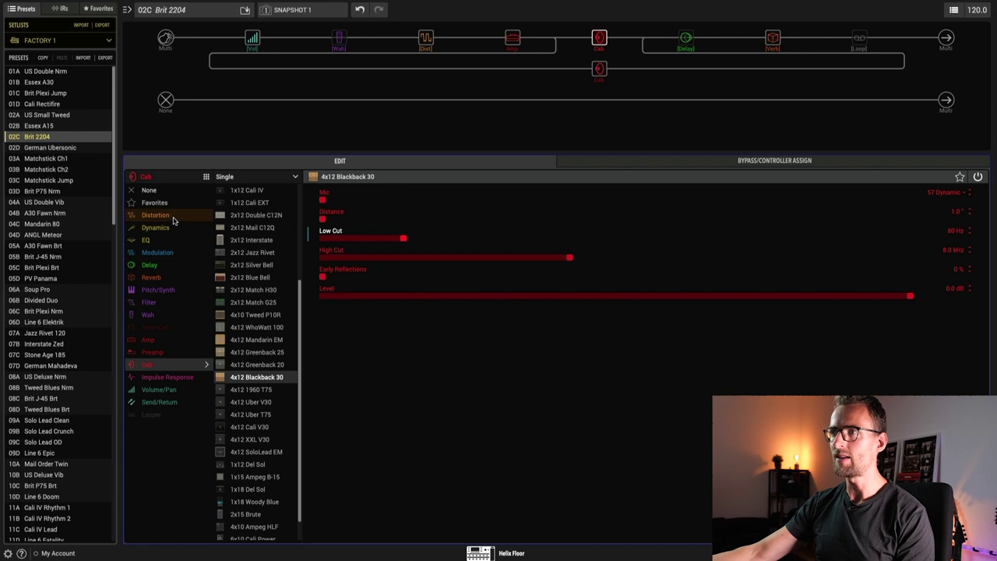
{"action": "left_click_drag", "start_coordinate": [183, 225], "coordinate": [331, 68]}
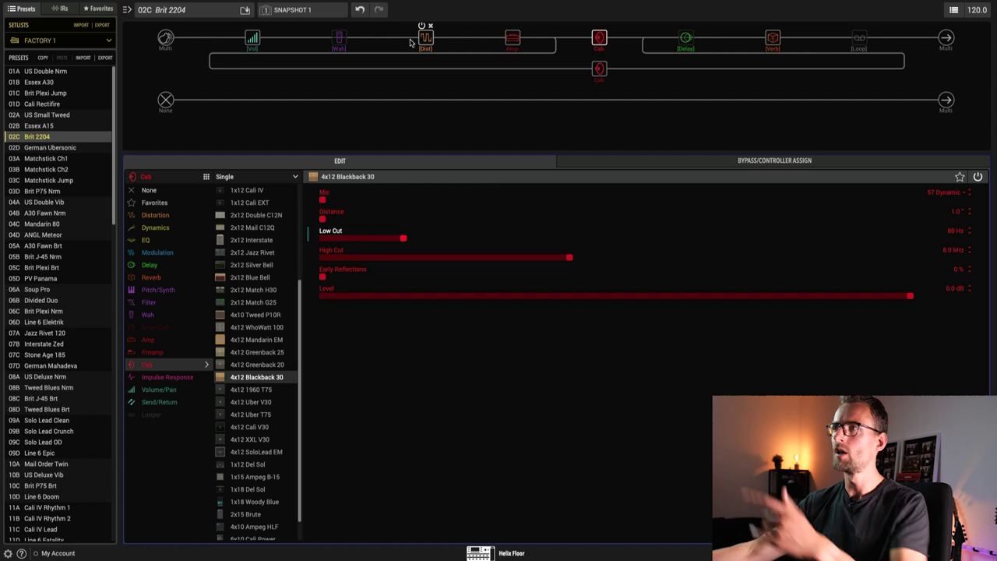
{"action": "left_click", "coordinate": [512, 41]}
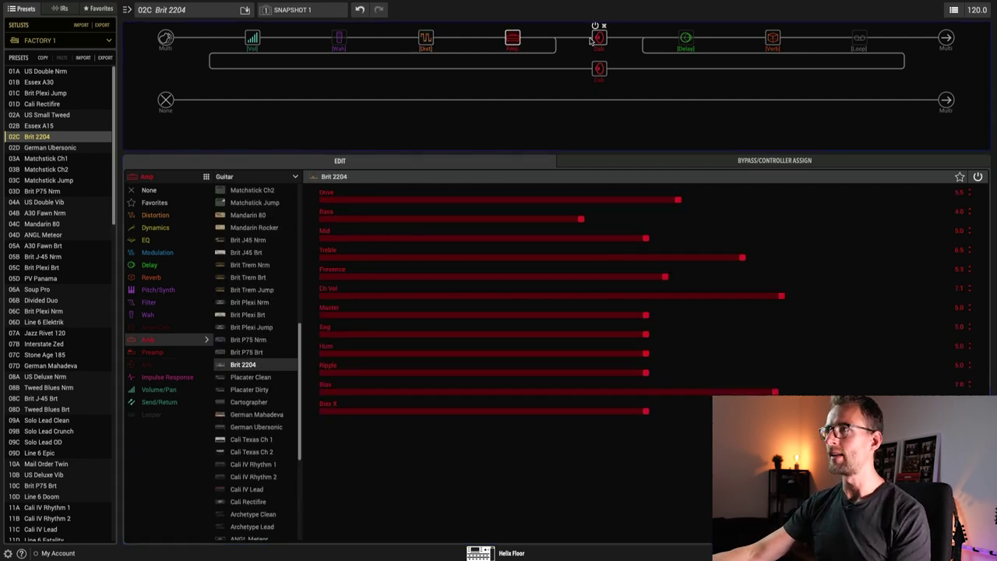
{"action": "left_click", "coordinate": [598, 68]}
{"action": "left_click", "coordinate": [601, 39]}
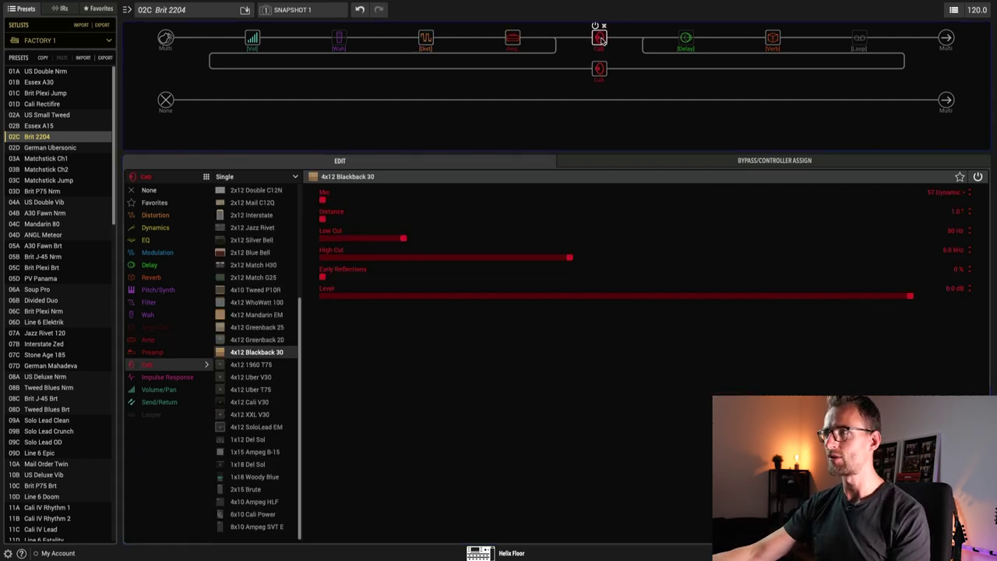
{"action": "left_click", "coordinate": [599, 69]}
{"action": "left_click", "coordinate": [599, 39]}
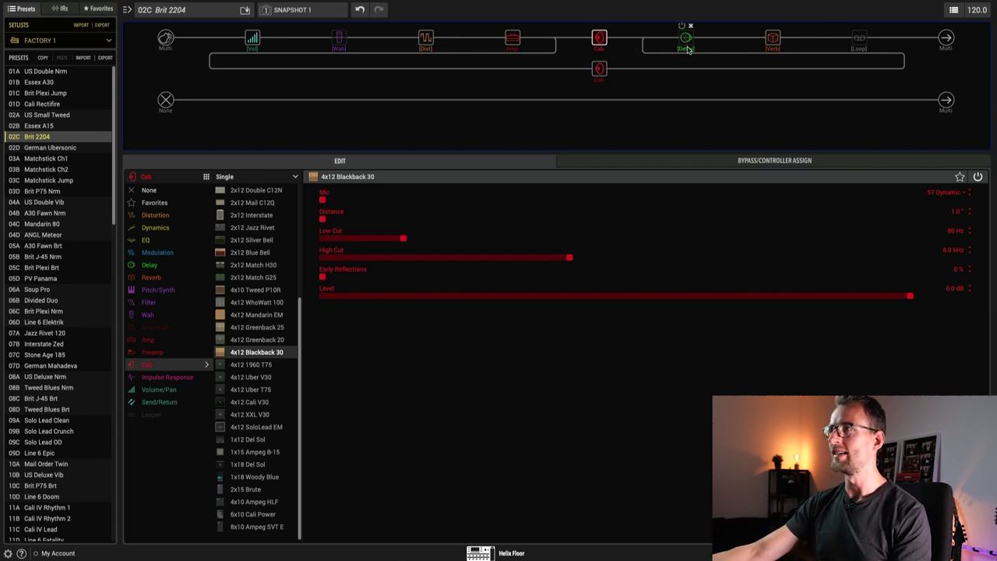
Load the ANGL Meteor factory preset to view its signal chain, and try another preset from the same setlist.
{"action": "left_click", "coordinate": [62, 237]}
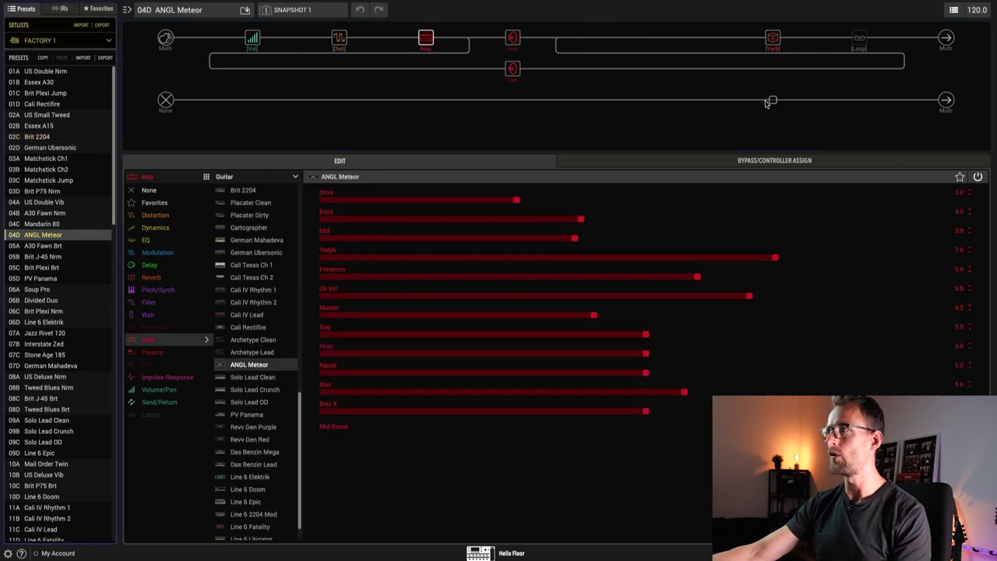
{"action": "left_click", "coordinate": [72, 351]}
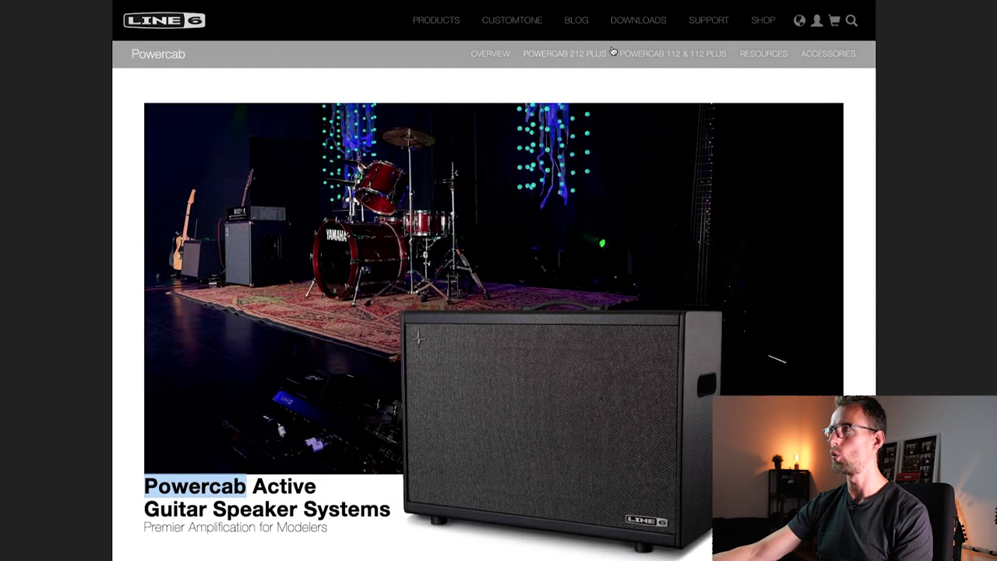
On the Line 6 website, open CustomTone, filter the products to the Helix family and list the tones shared for Helix.
{"action": "left_click", "coordinate": [500, 22]}
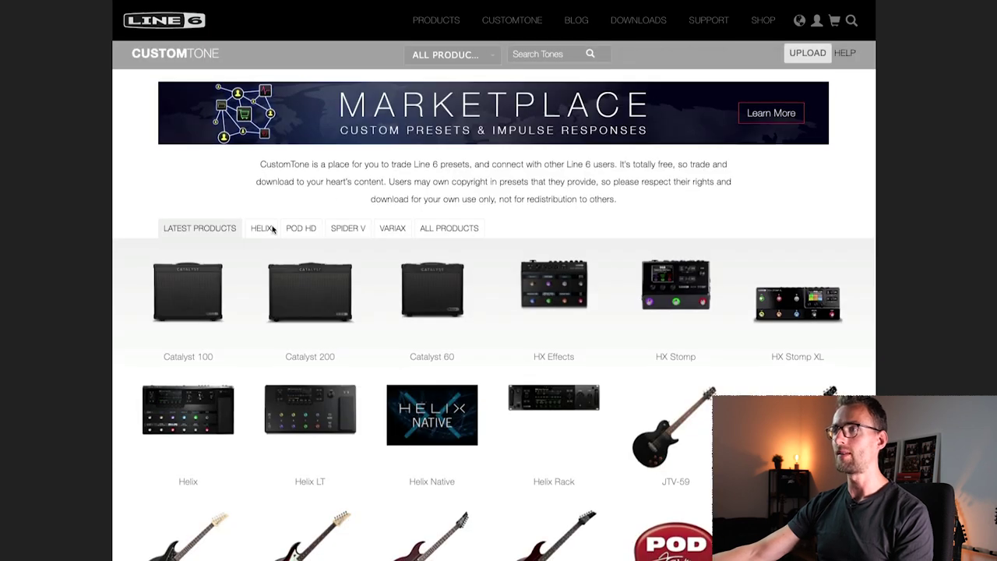
{"action": "left_click", "coordinate": [264, 228]}
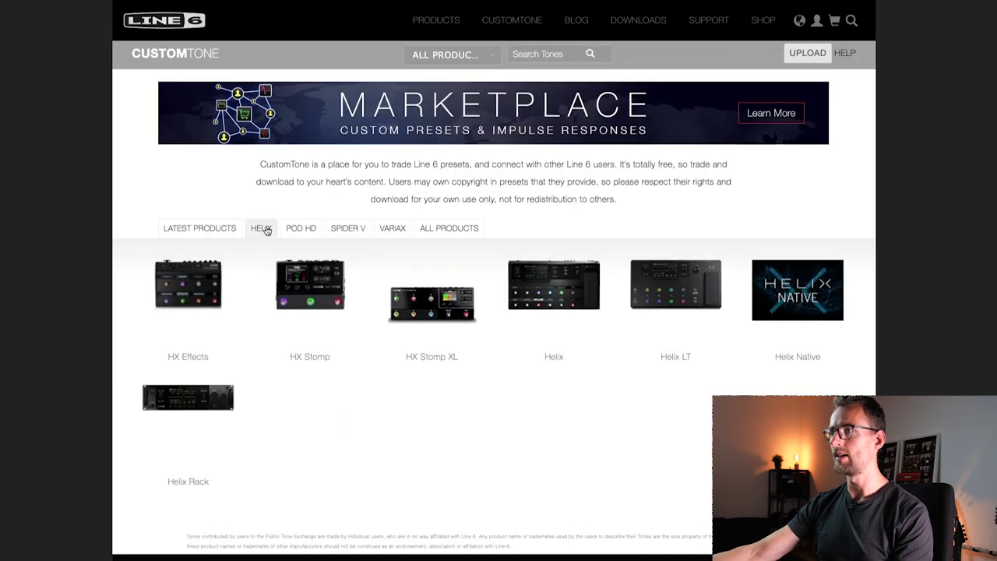
{"action": "left_click", "coordinate": [569, 292]}
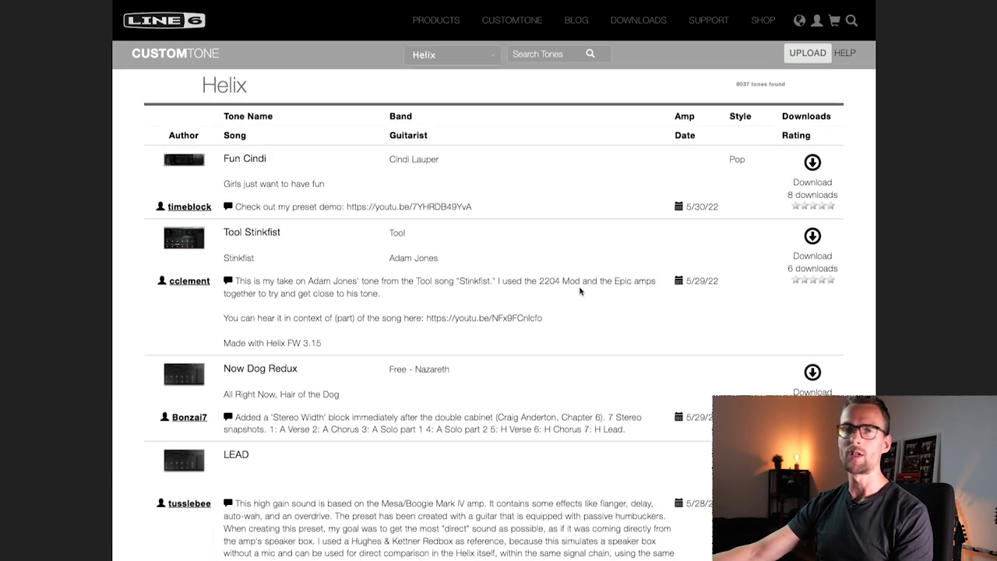